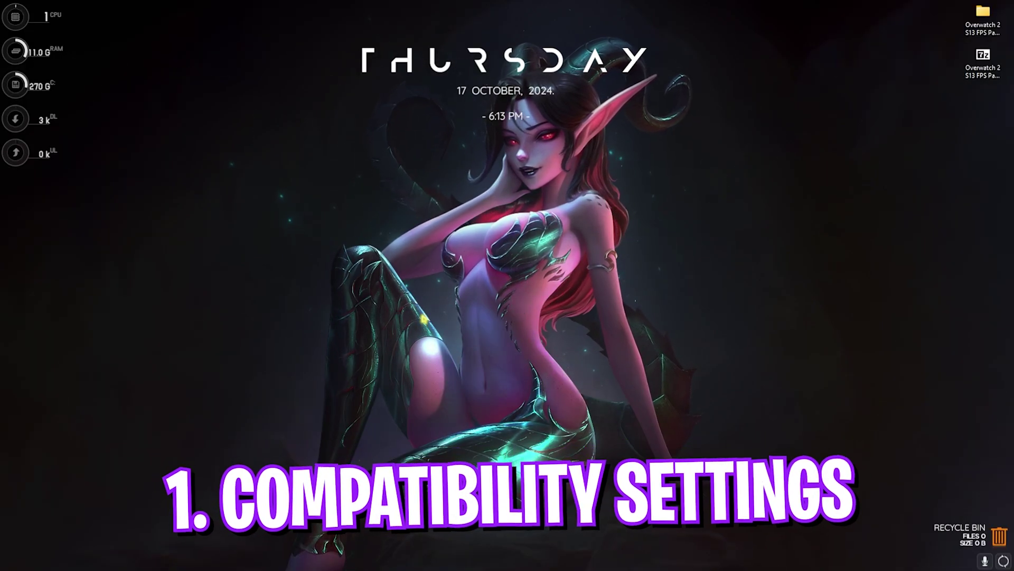
- Launch Steam and browse the local files of Overwatch 2 from the game library
key("super")
type("settings")
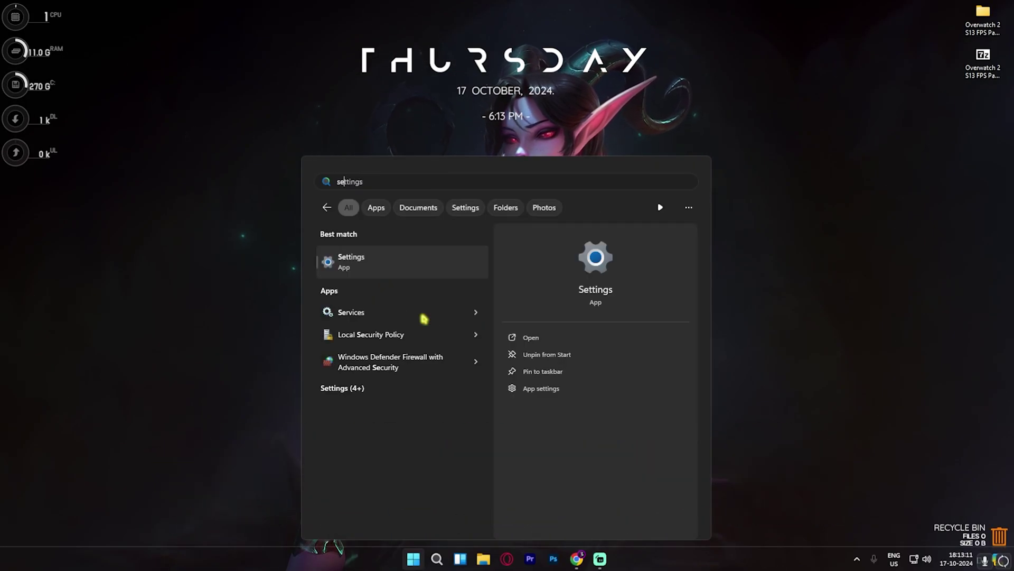
type("steam")
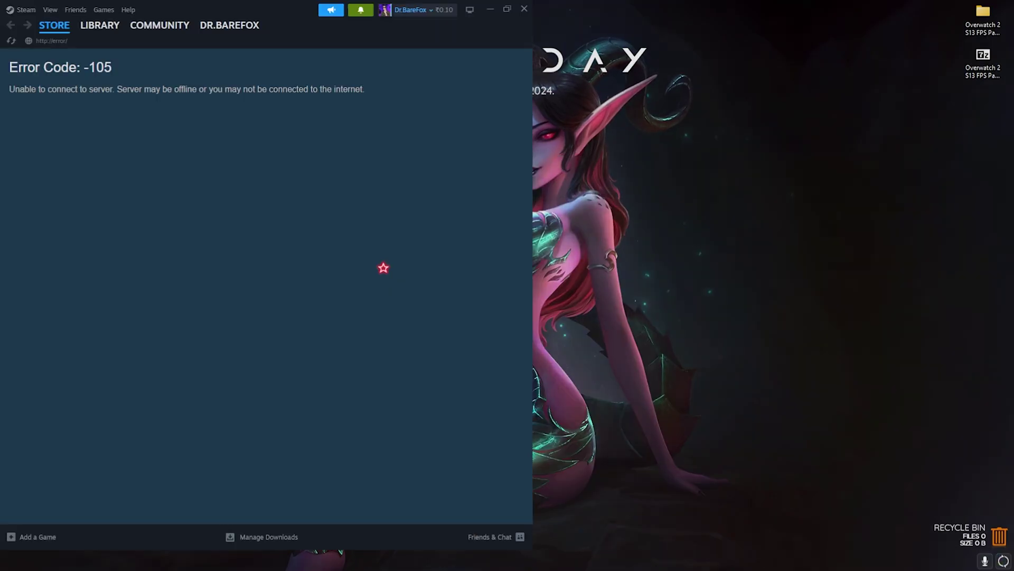
right_click(94, 365)
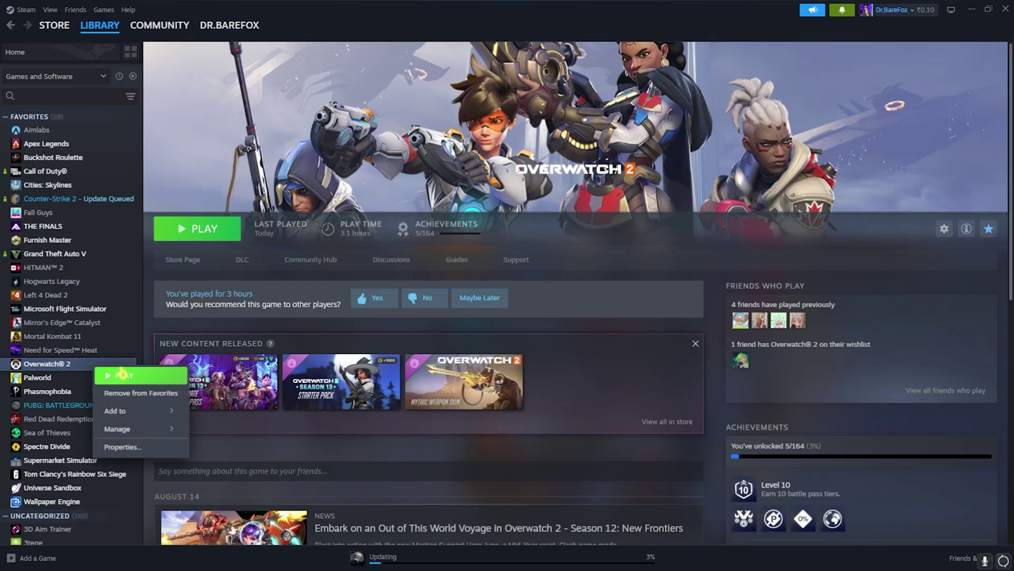
mouse_move(139, 429)
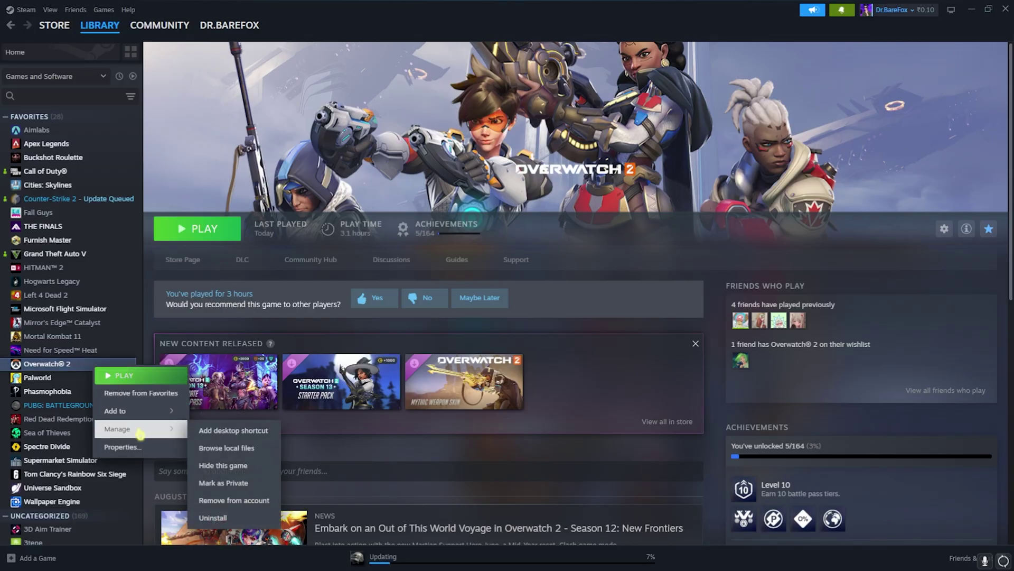
left_click(228, 448)
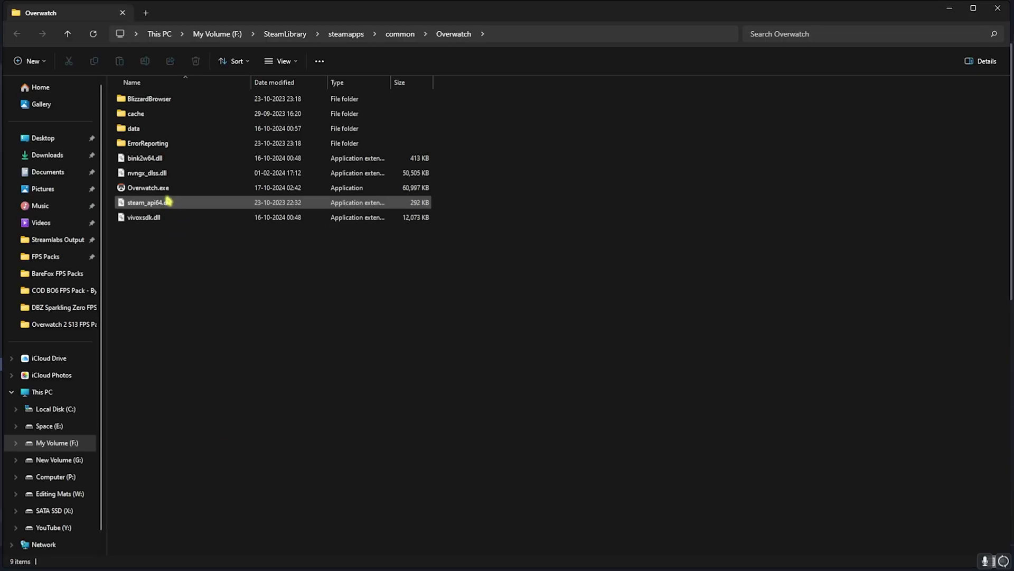
- Open Overwatch.exe's compatibility properties and confirm the high DPI scaling override performed by Application, with fullscreen optimizations disabled
left_click(152, 190)
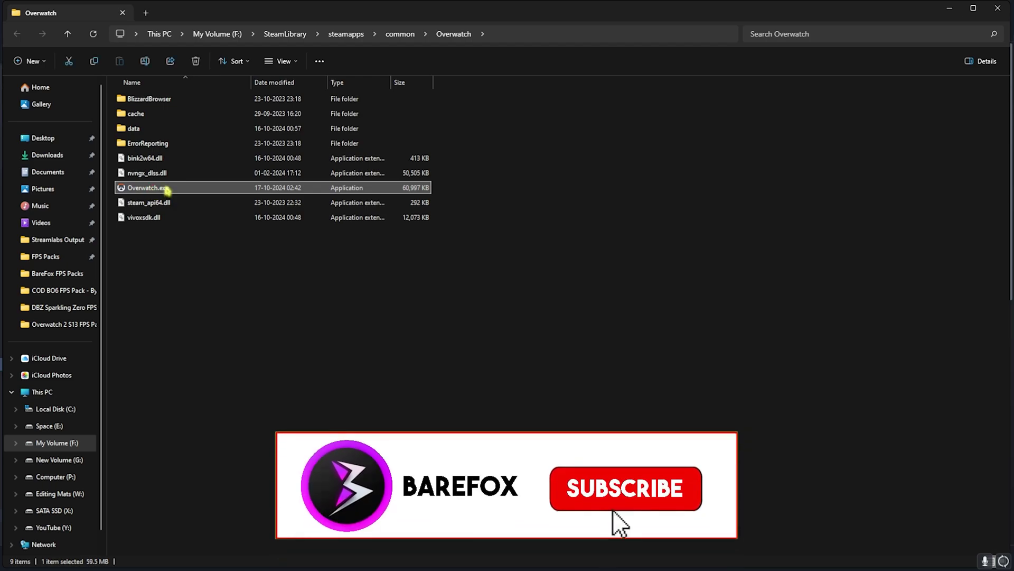
right_click(166, 190)
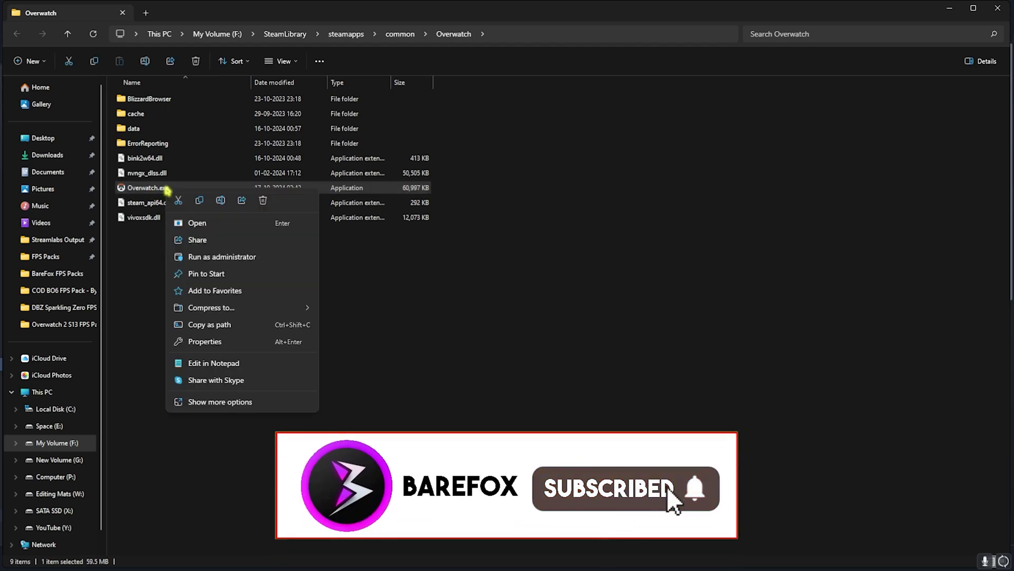
left_click(214, 342)
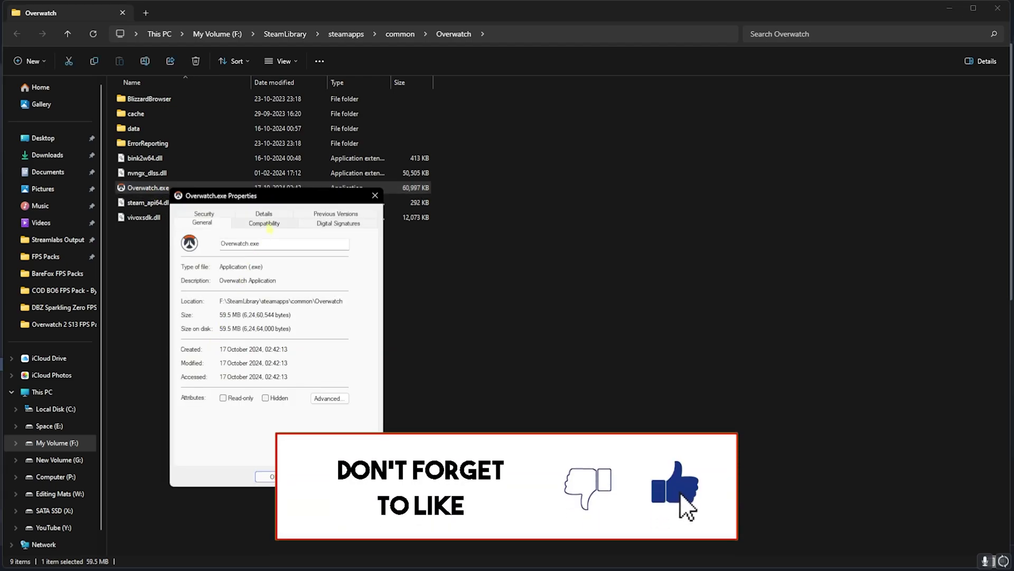
left_click(264, 222)
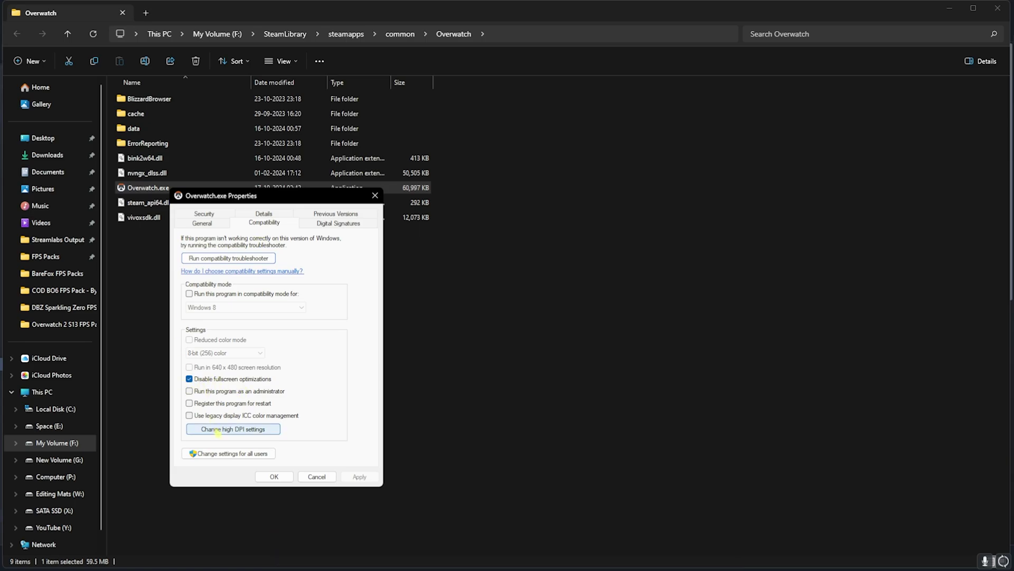
left_click(217, 430)
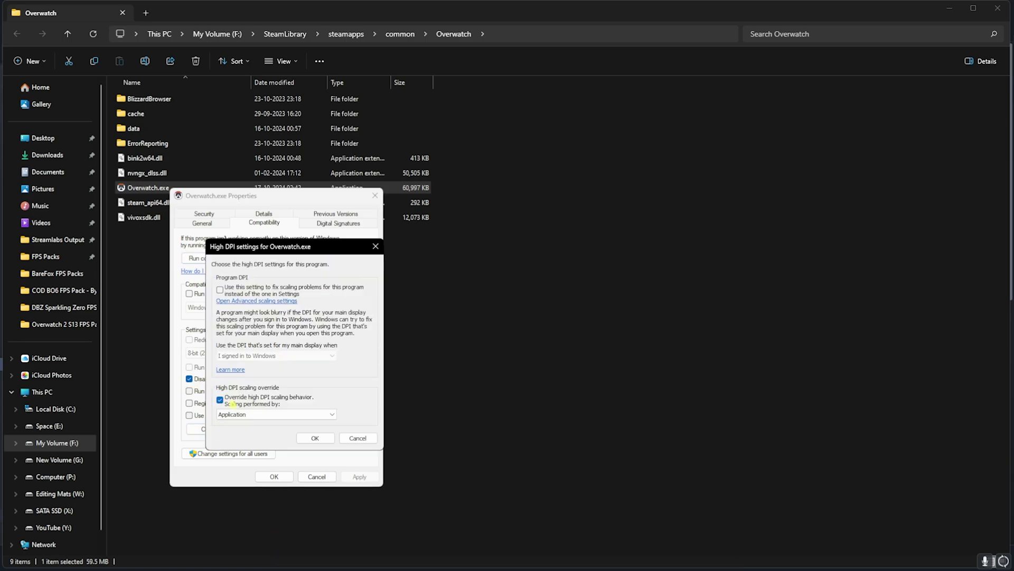
left_click(318, 440)
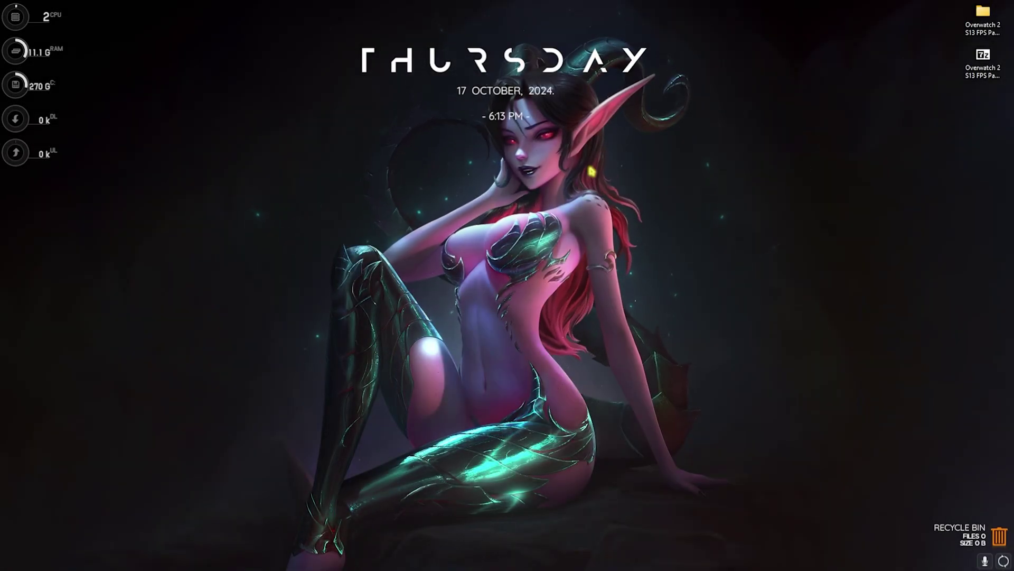
- Open Windows Settings and check the Game Bar controller option and the Game Mode state in the gaming settings
key("super")
type("settings")
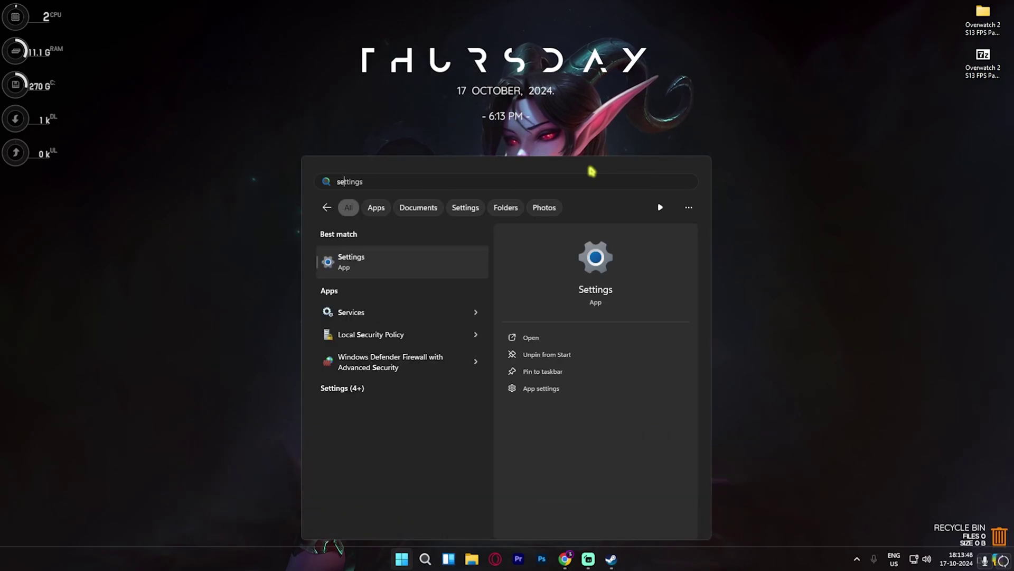
key("Return")
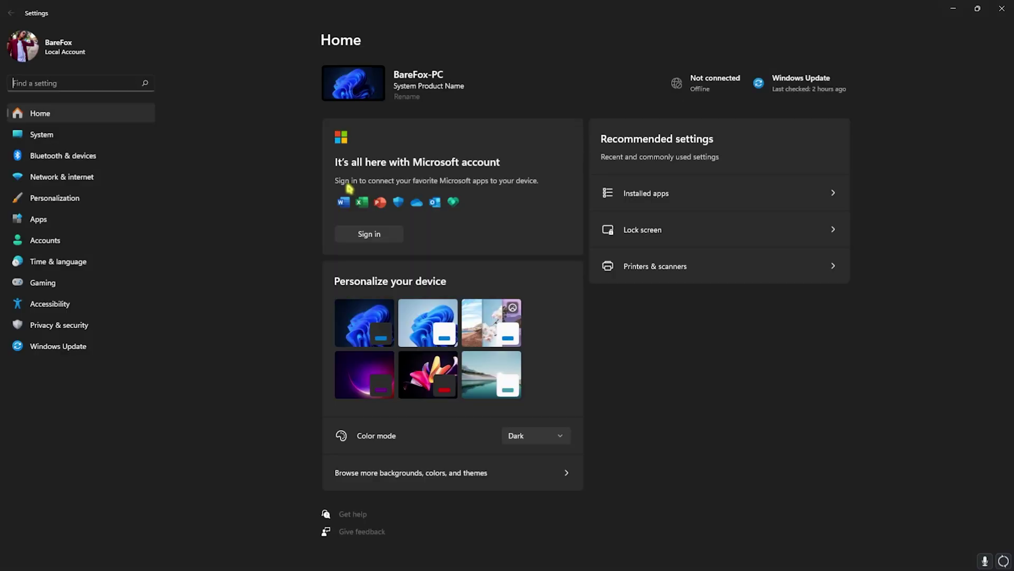
left_click(63, 283)
left_click(401, 87)
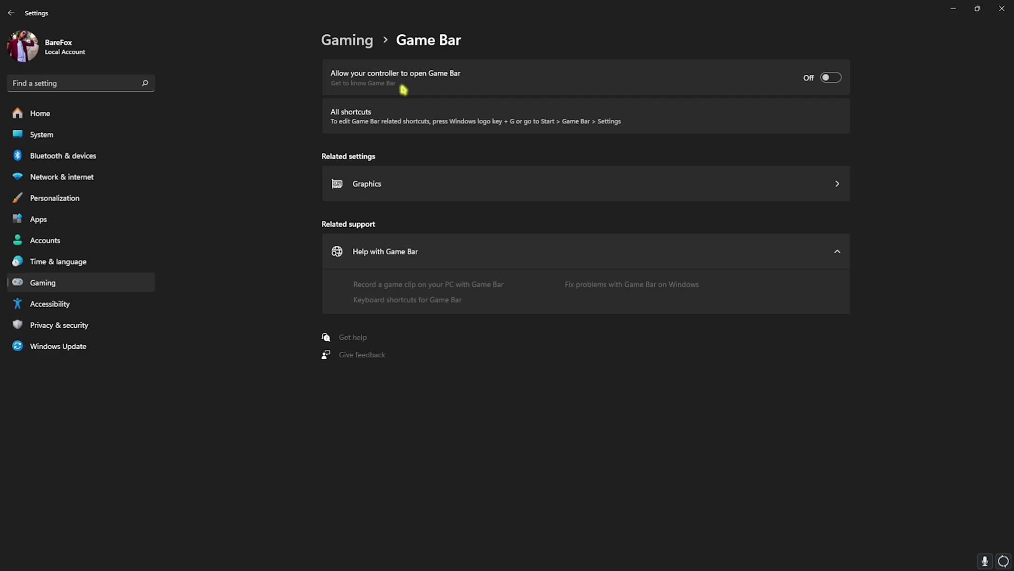
left_click(335, 50)
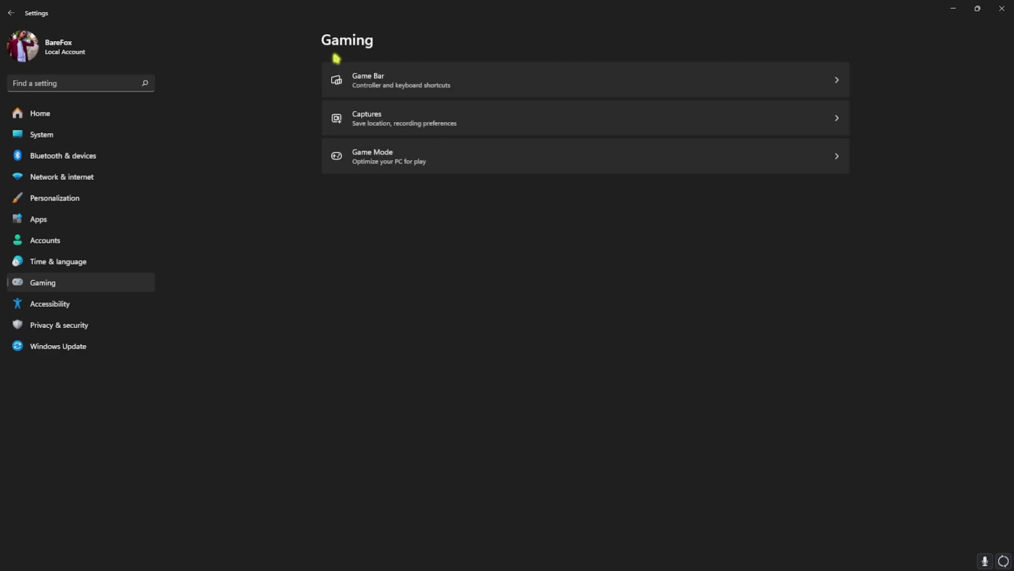
left_click(361, 150)
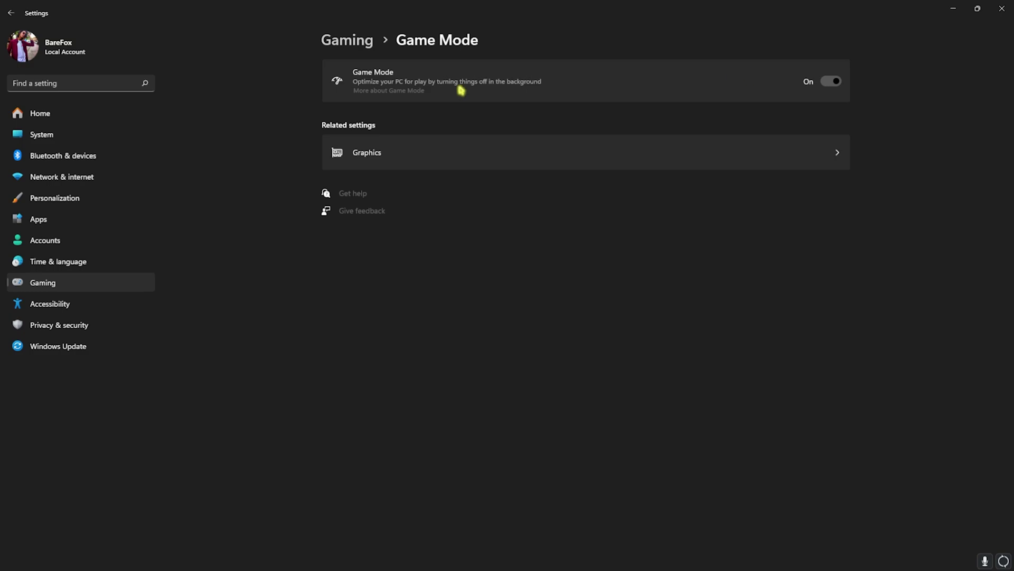
- Check the default graphics settings for hardware-accelerated GPU scheduling and windowed game optimizations, and return to the graphics page
left_click(381, 153)
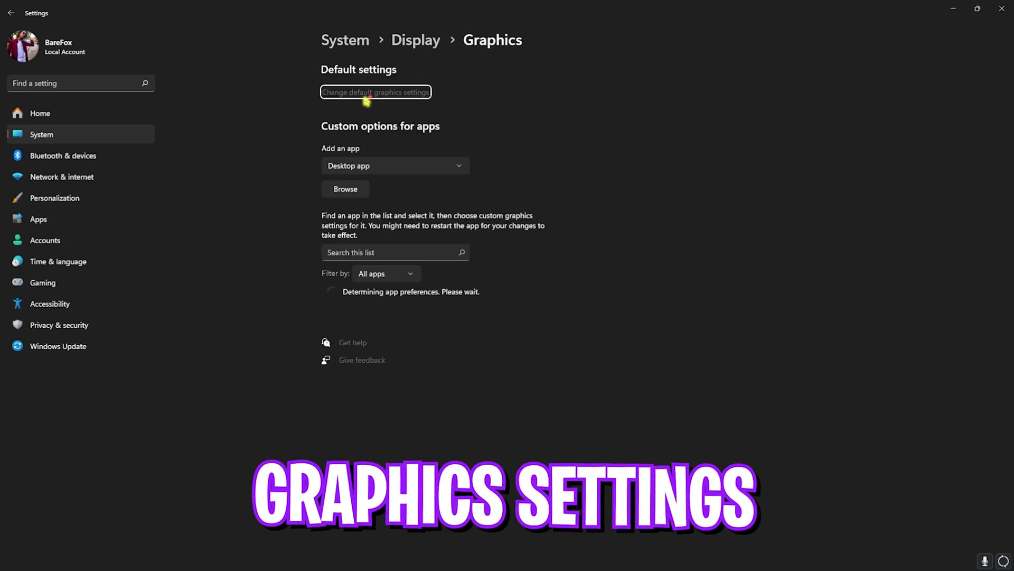
left_click(369, 95)
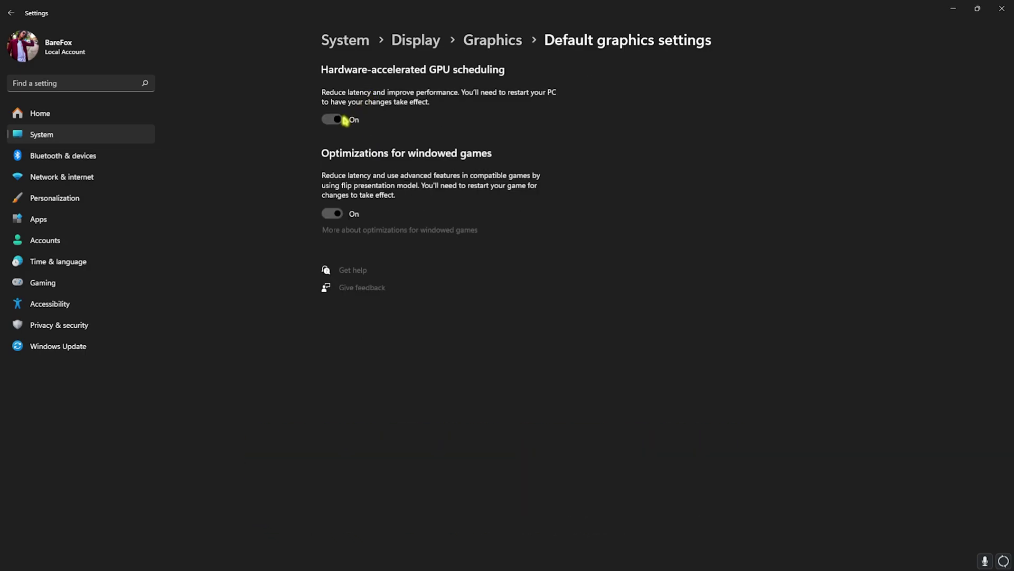
left_click(498, 40)
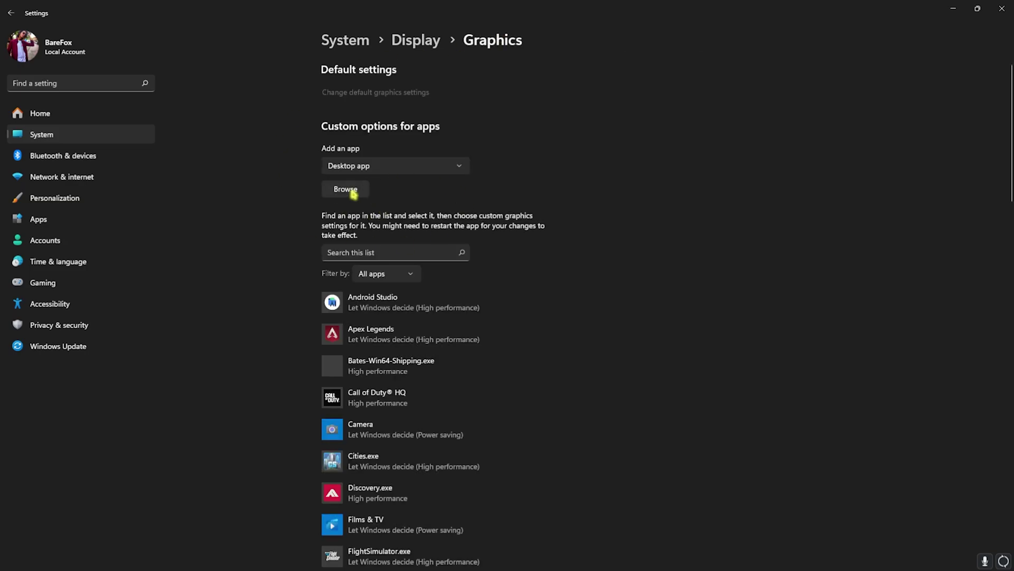
- Try to add Overwatch.exe from the Steam Overwatch folder as a desktop app in the custom graphics options
left_click(346, 189)
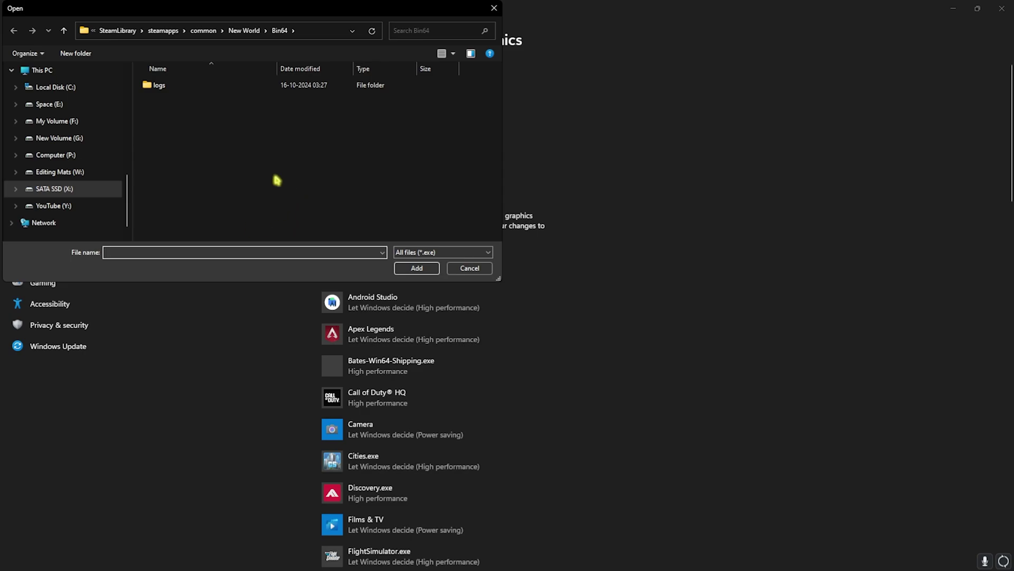
left_click(193, 148)
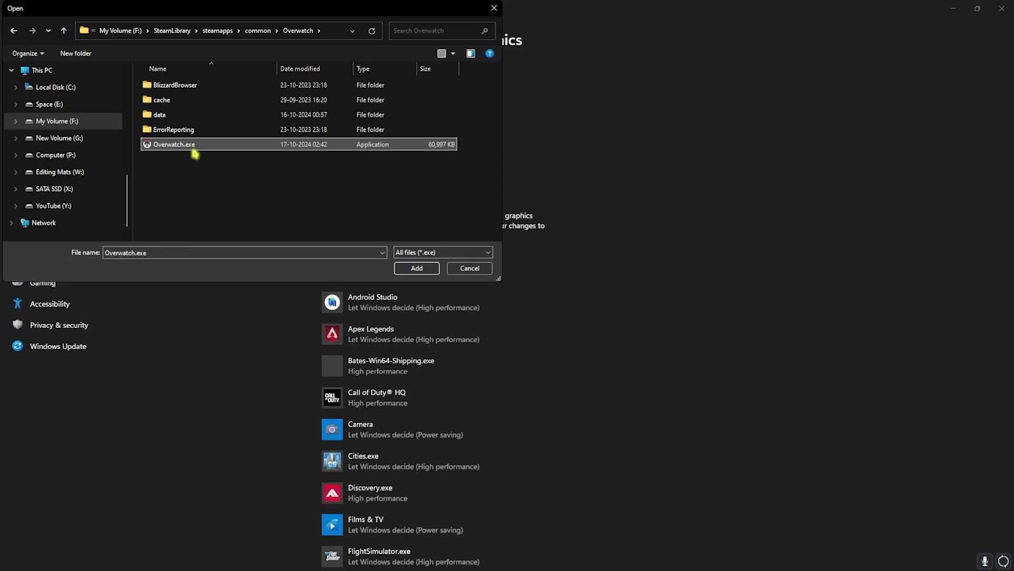
left_click(416, 267)
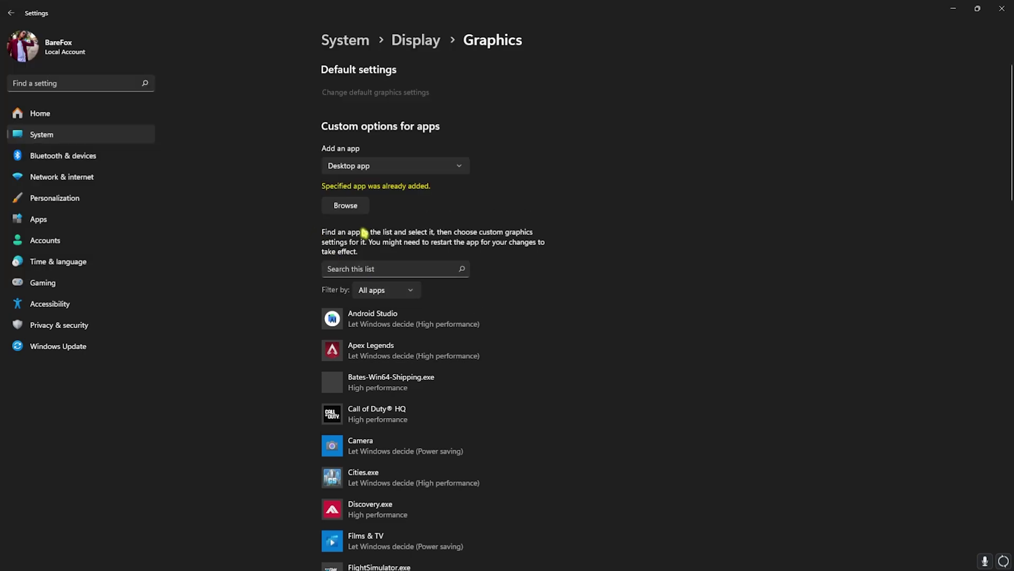
- Save the Overwatch Application's graphics preference as High performance and close Settings
scroll(418, 265, "down", 5)
scroll(385, 256, "down", 7)
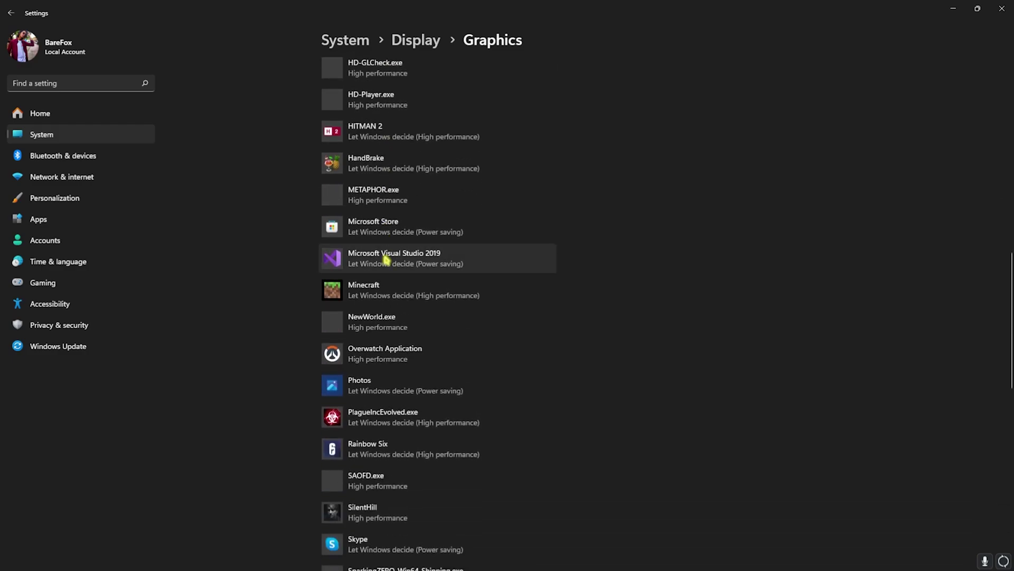
left_click(385, 355)
left_click(480, 410)
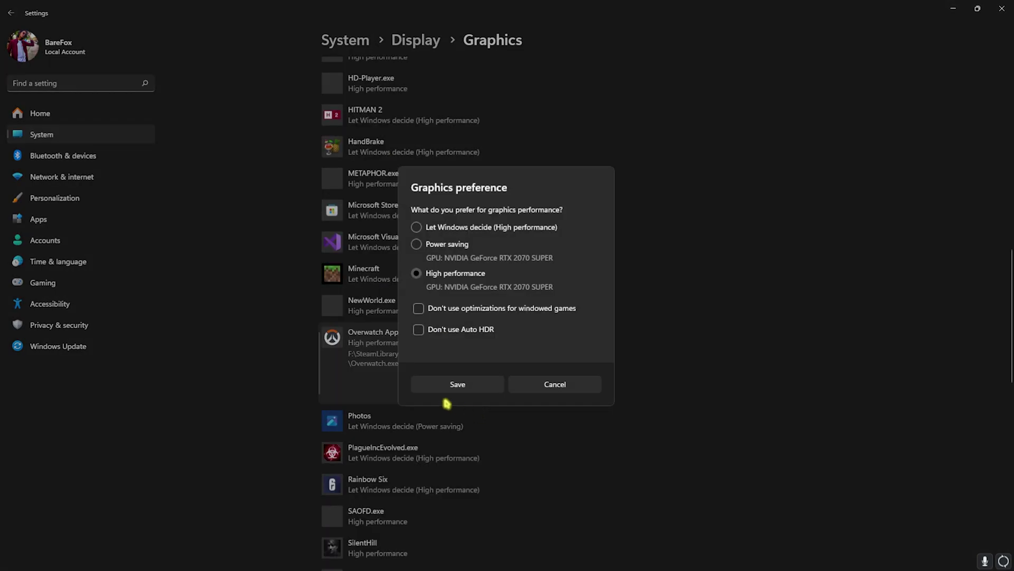
left_click(457, 384)
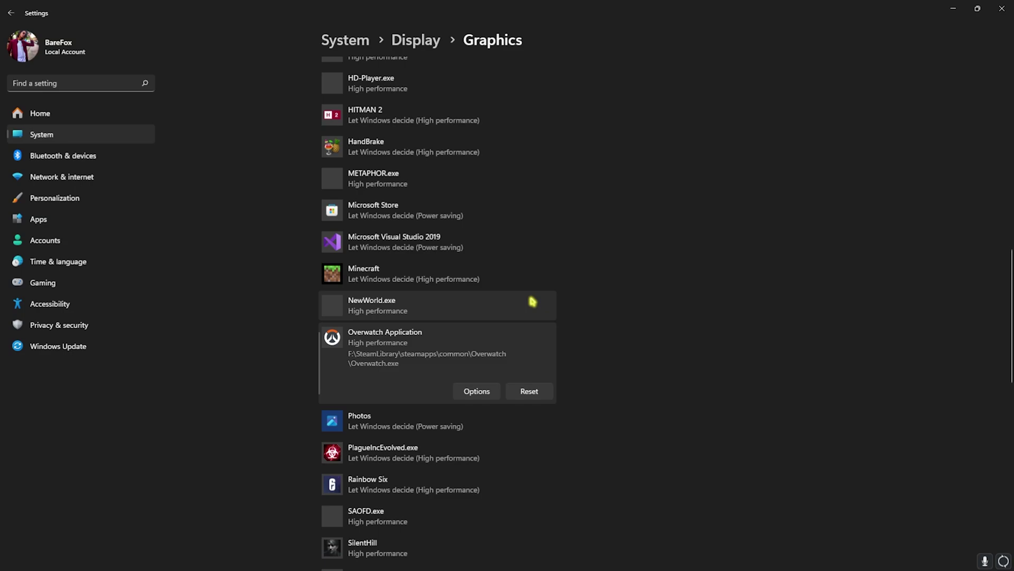
left_click(1010, 7)
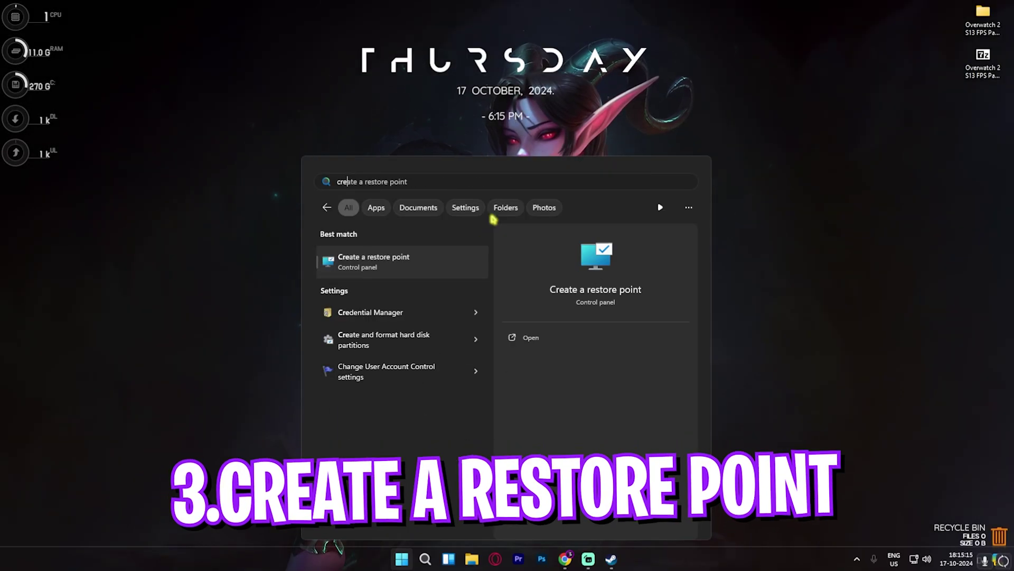
- Create a system restore point named OW2 with the Local Disk (C:) system drive selected
key("Return")
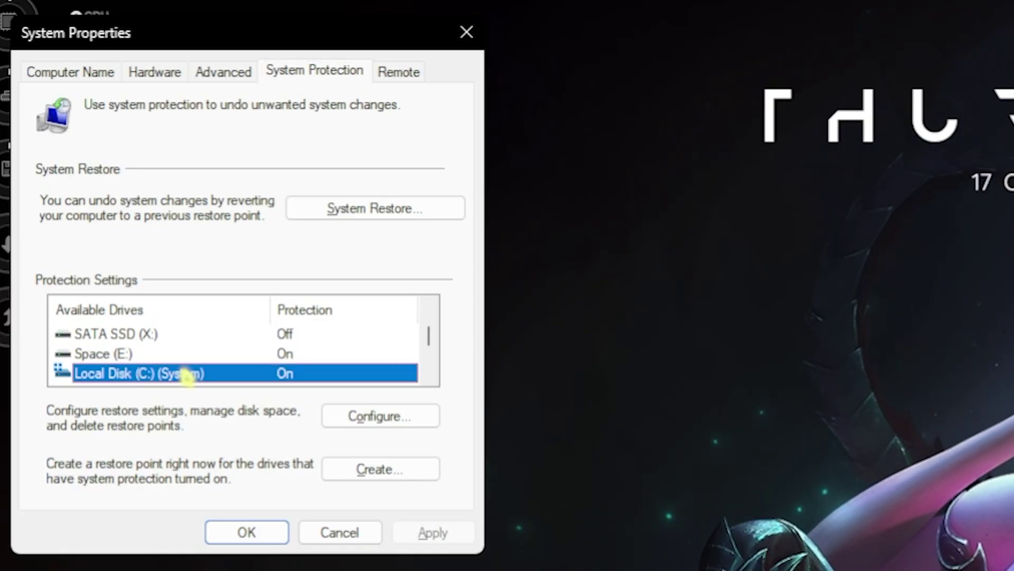
left_click(184, 223)
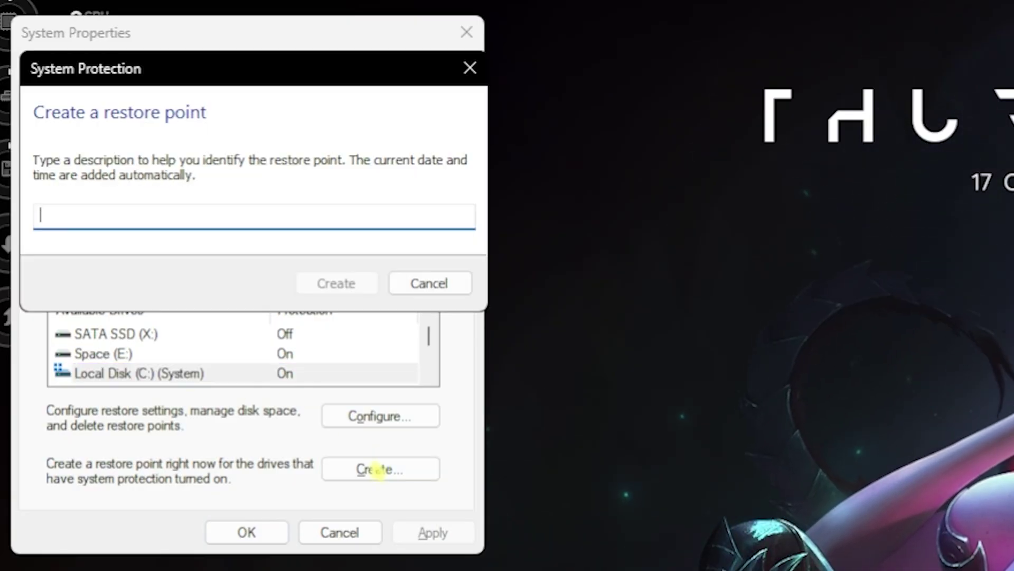
type("OW2")
key("Return")
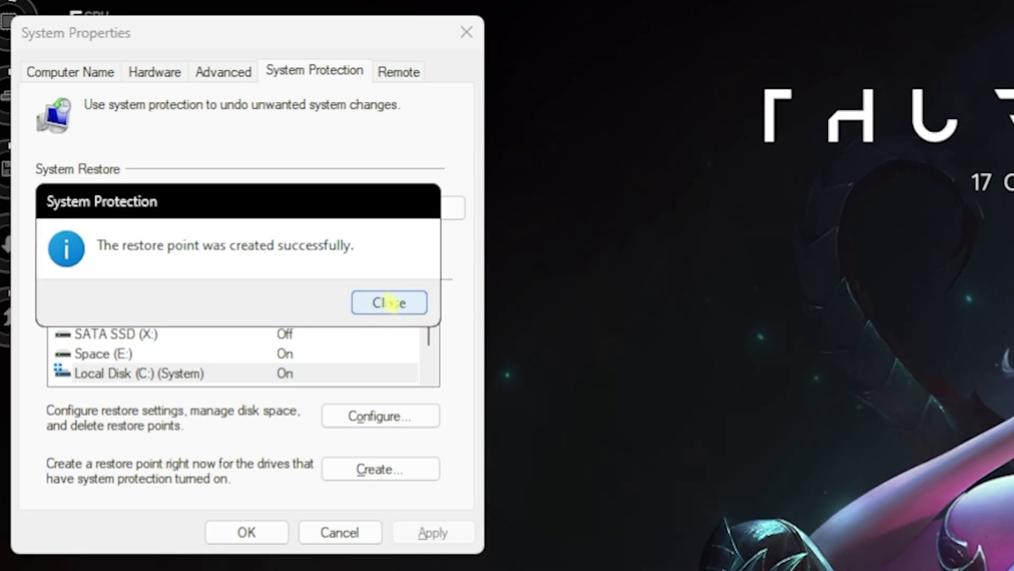
left_click(390, 302)
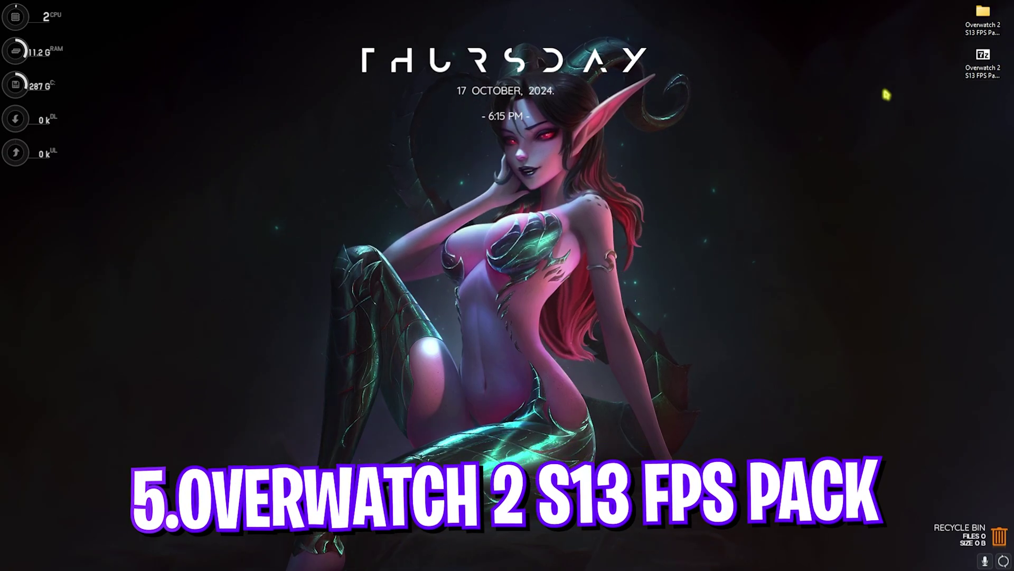
- Open the Overwatch 2 S13 FPS Pack folder from the desktop
double_click(983, 17)
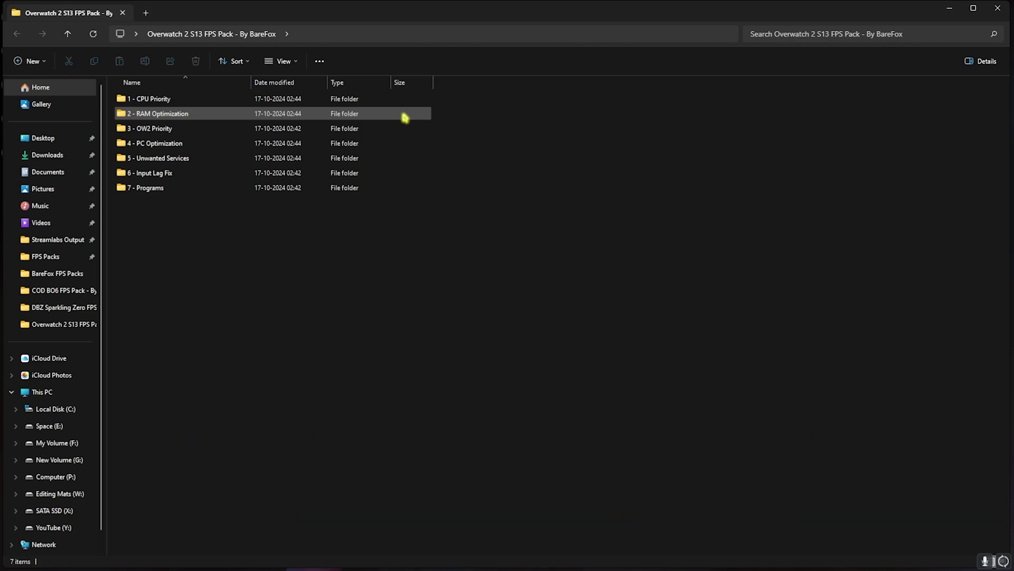
left_click_drag(226, 254, 166, 99)
left_click(191, 279)
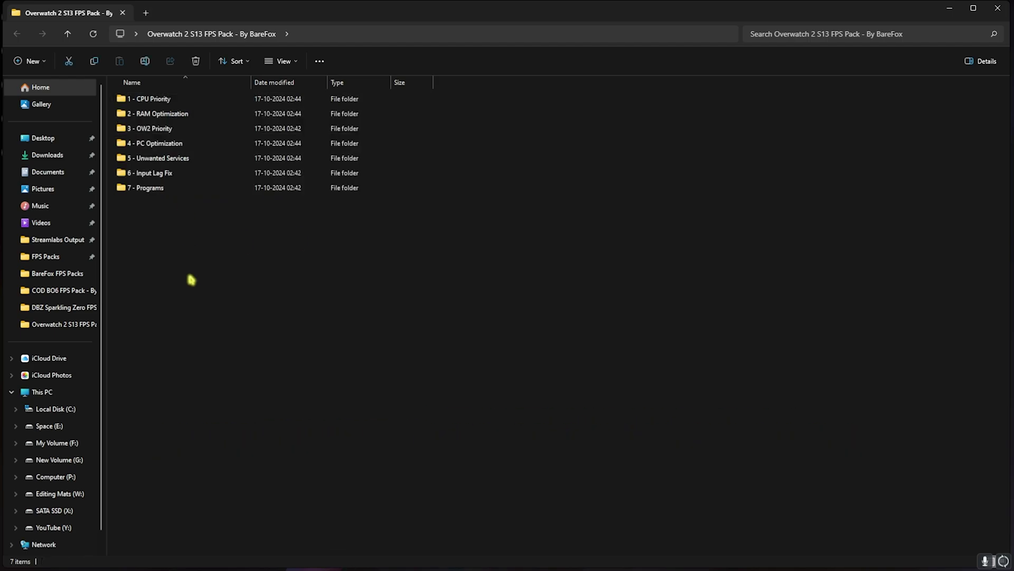
- Look through the AMD and INTEL folders inside 1 - CPU Priority, ending in the AMD folder
double_click(165, 104)
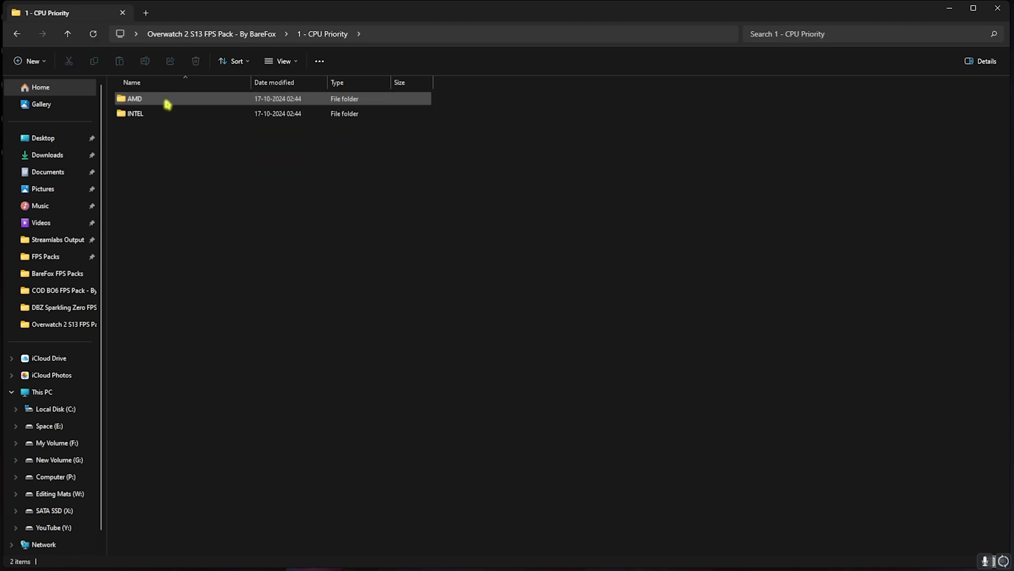
double_click(167, 104)
left_click(330, 34)
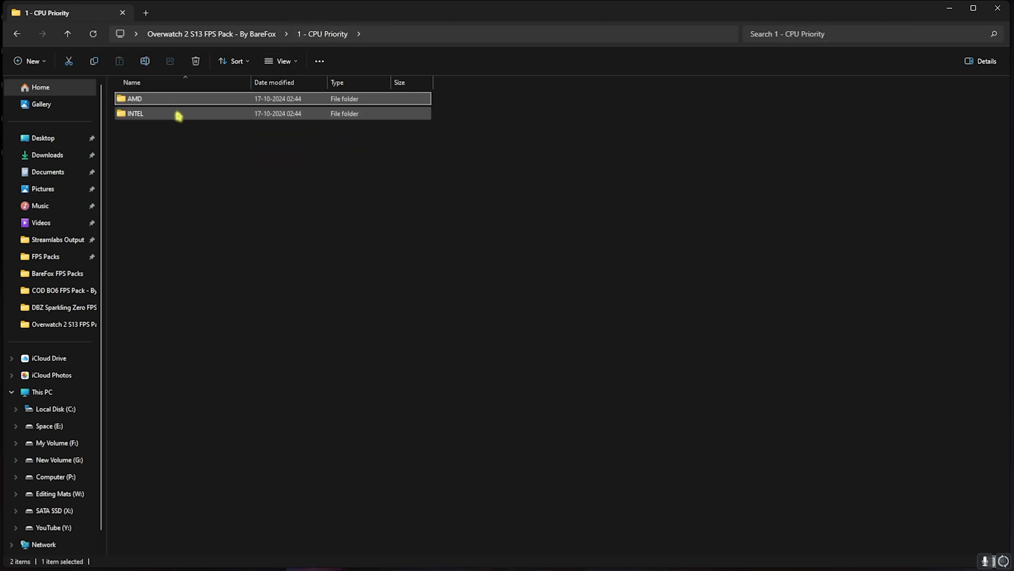
double_click(176, 114)
left_click(323, 34)
double_click(175, 100)
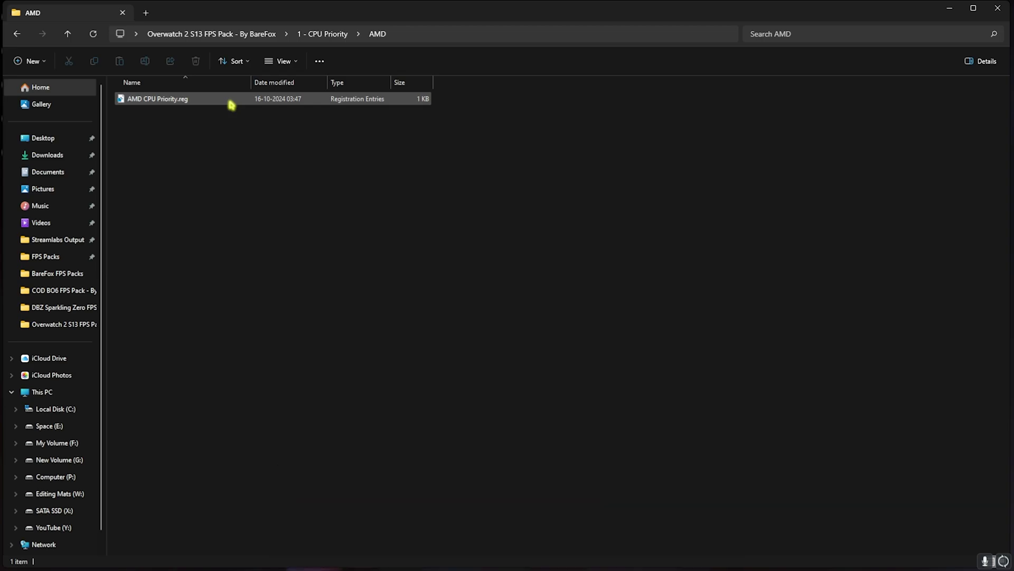
- Look through the RAM registry files in 2 - RAM Optimization and select 32GB Ram.reg
left_click(222, 35)
double_click(166, 114)
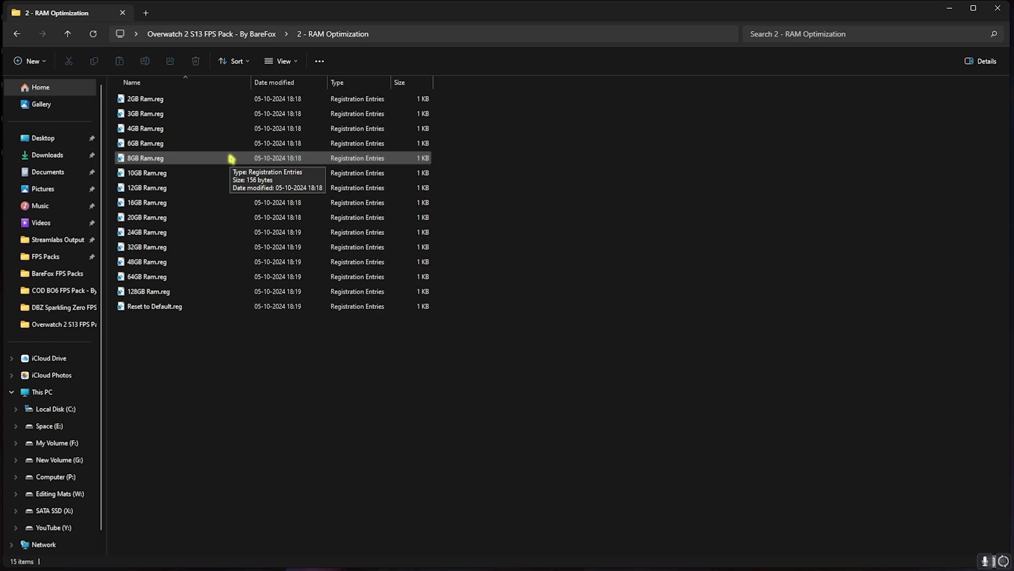
left_click_drag(457, 289, 408, 86)
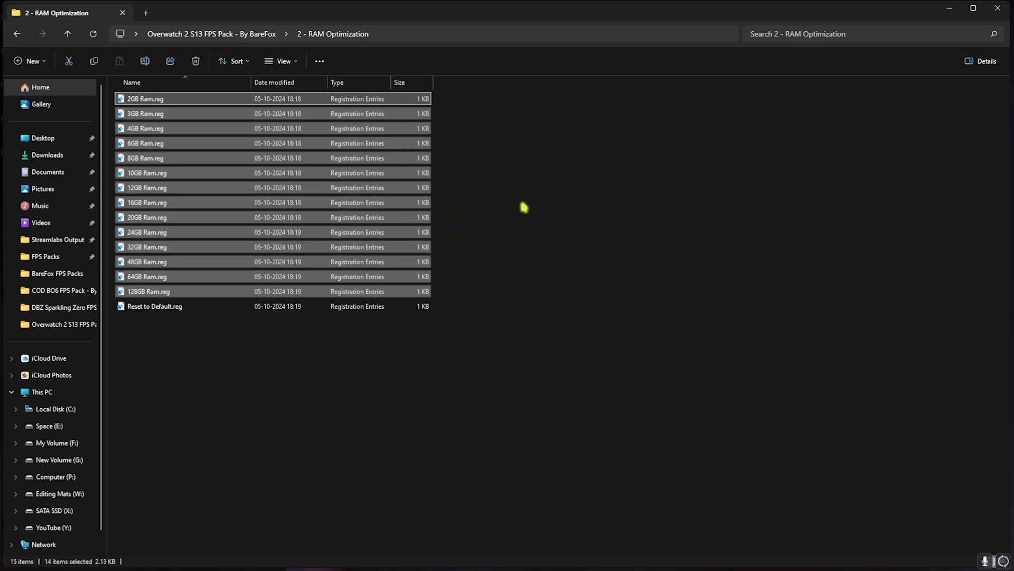
left_click(147, 248)
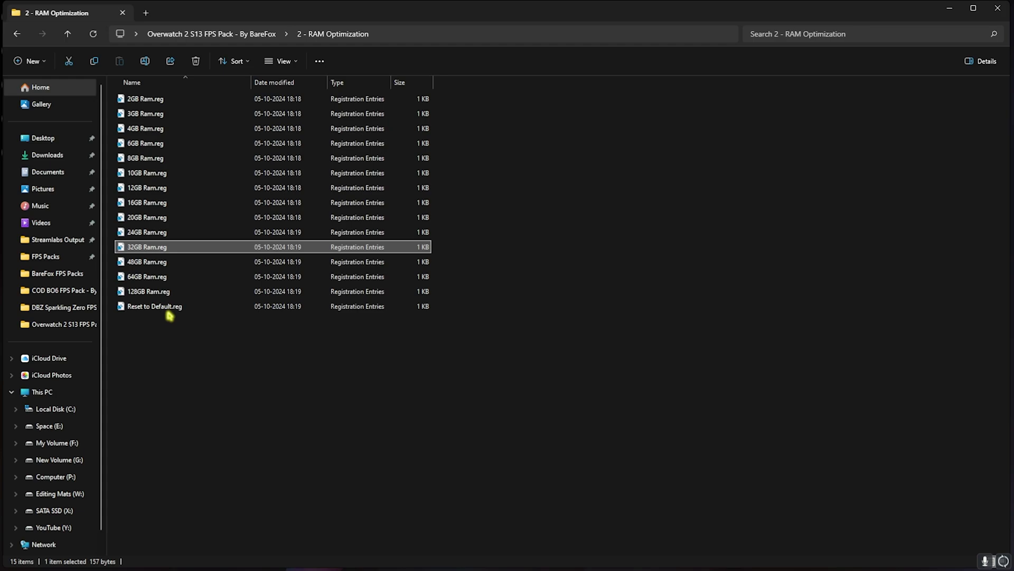
- Look through the 3 - OW2 Priority folder, highlighting the AboveNormalPriority and HighPriority registry files
left_click(190, 34)
double_click(163, 130)
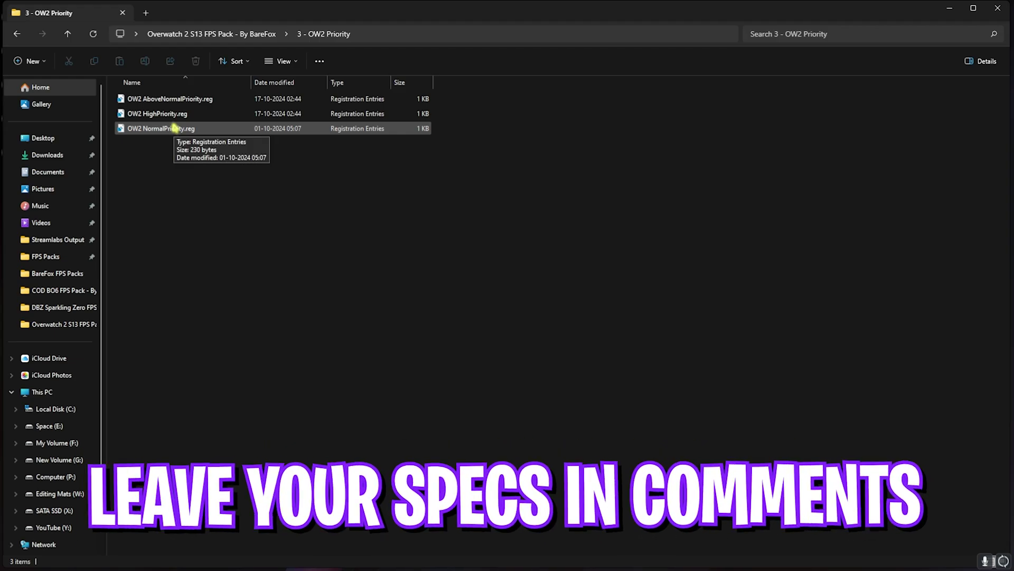
left_click_drag(467, 118, 391, 76)
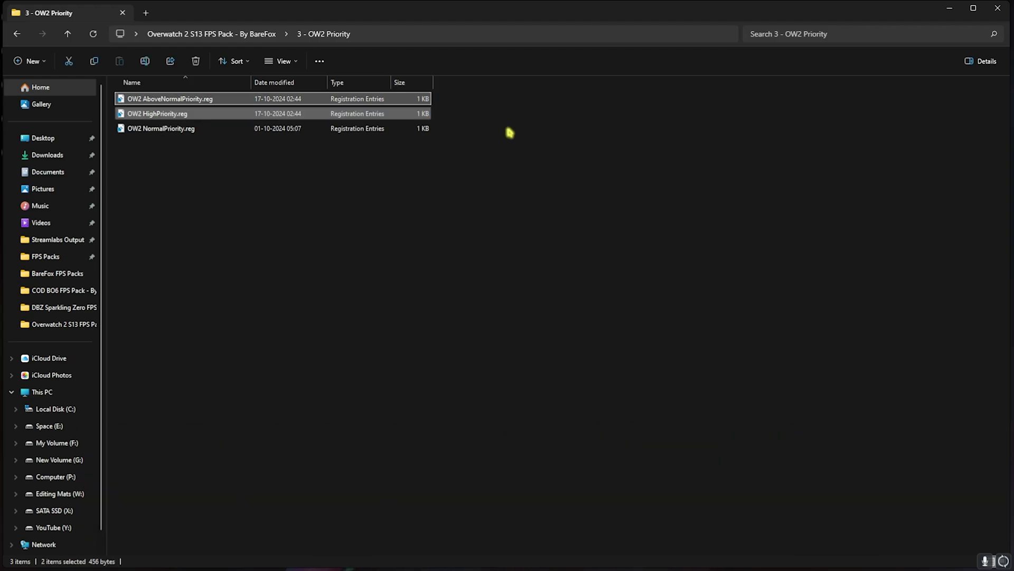
left_click(506, 129)
- Look through the registry files in the pack's 4 - PC Optimization folder
left_click(264, 35)
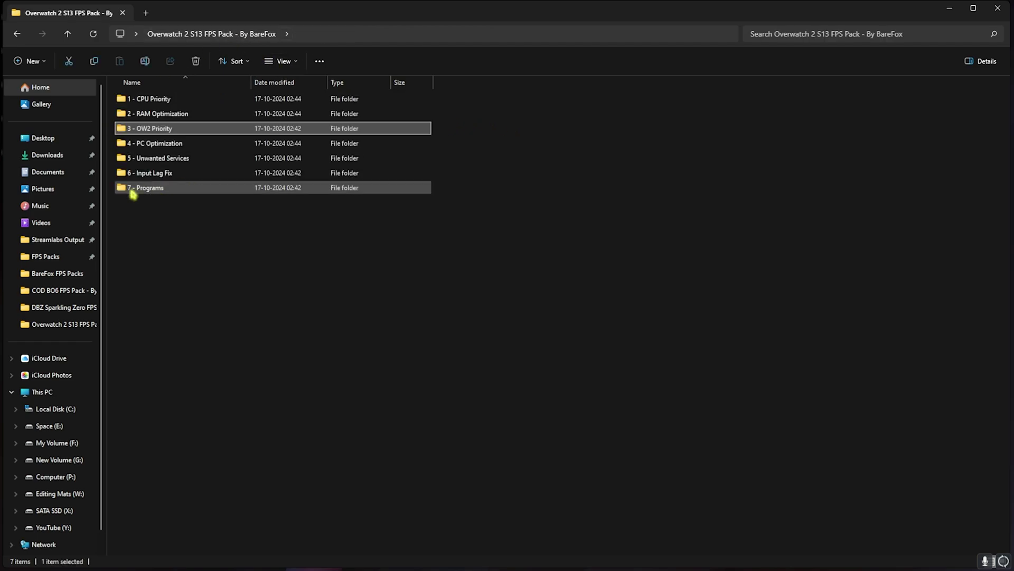
double_click(153, 147)
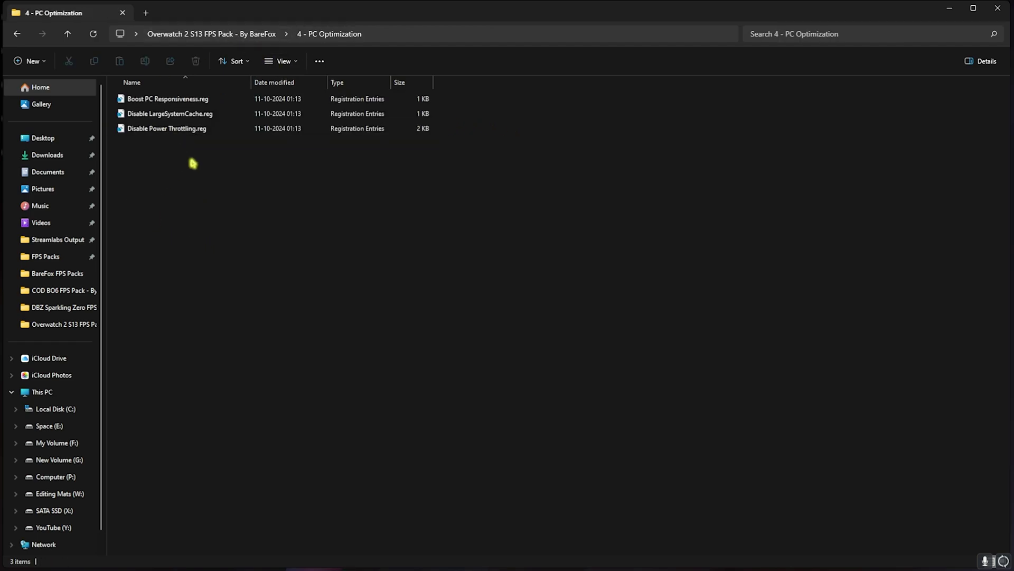
left_click_drag(191, 160, 174, 96)
left_click(197, 183)
- Review the service-disabling registry files in 5 - Unwanted Services and the enabling ones in its Revert Registries subfolder
left_click(224, 34)
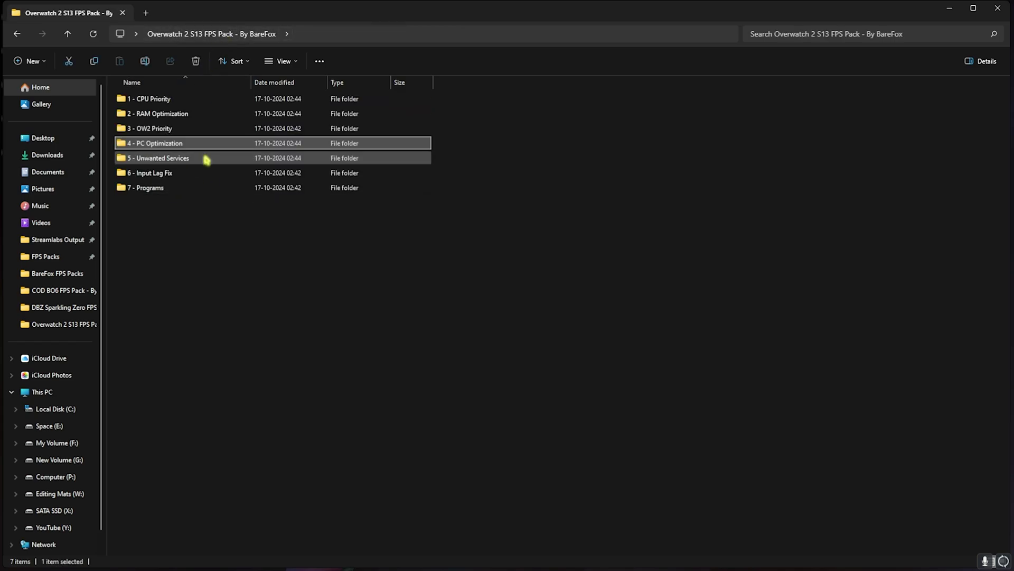
left_click(154, 159)
double_click(154, 160)
left_click_drag(188, 287, 182, 111)
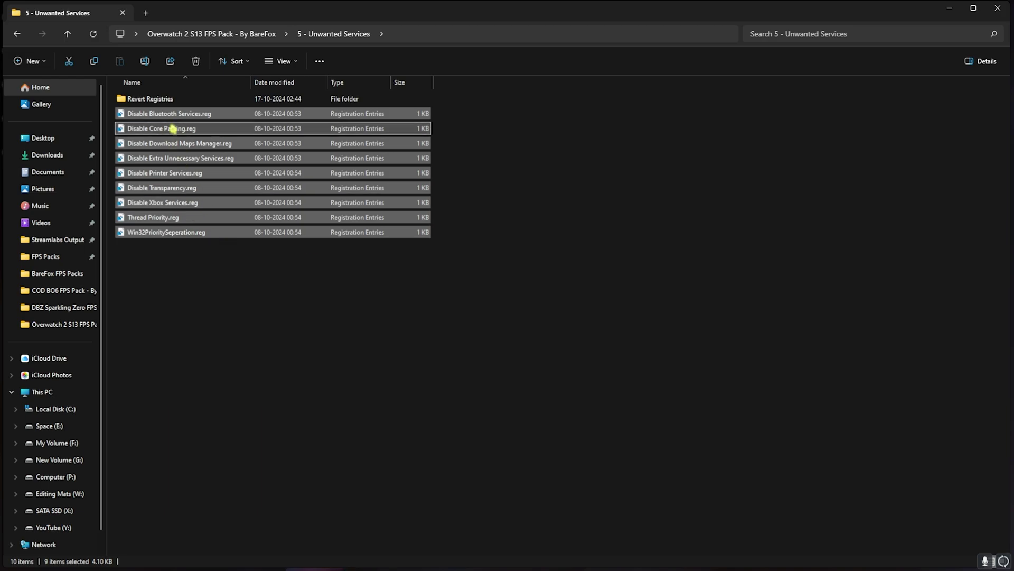
left_click(188, 116)
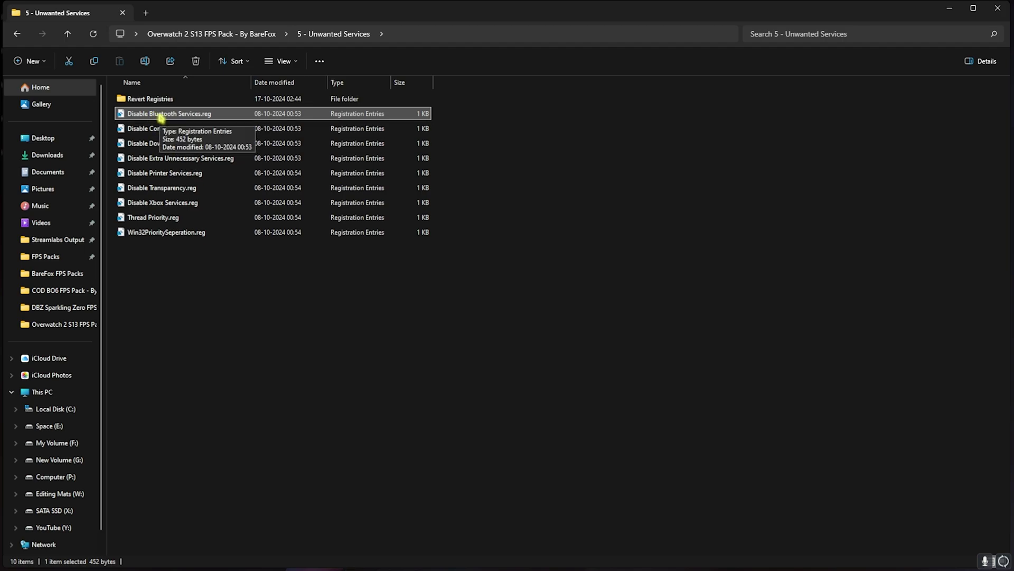
left_click(142, 174)
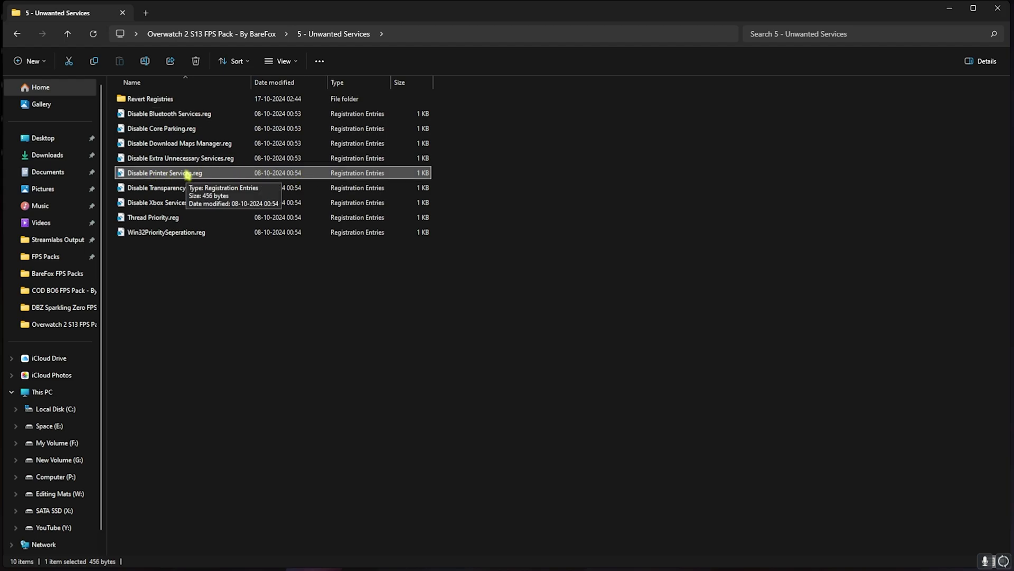
left_click_drag(276, 323, 211, 324)
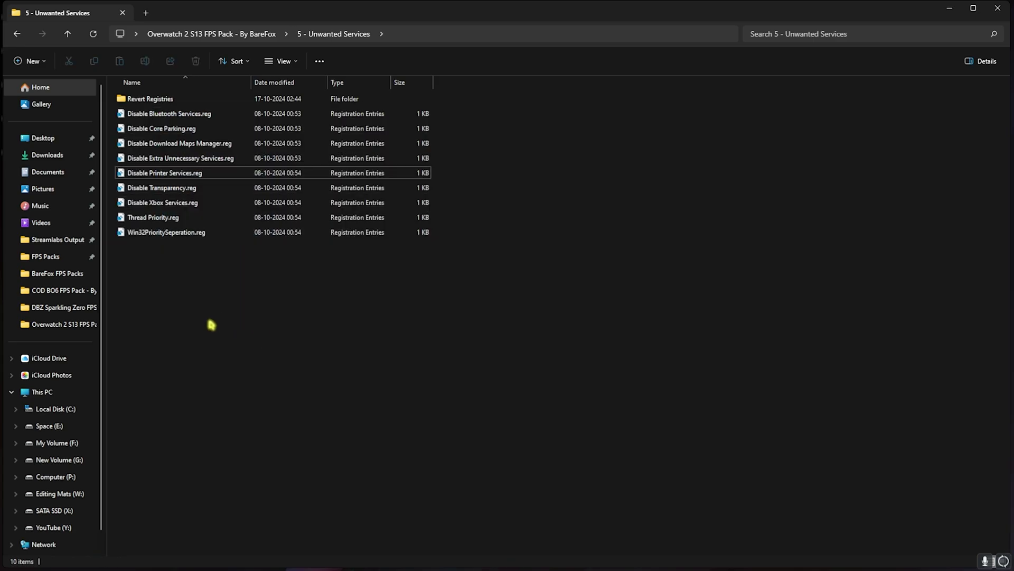
double_click(129, 100)
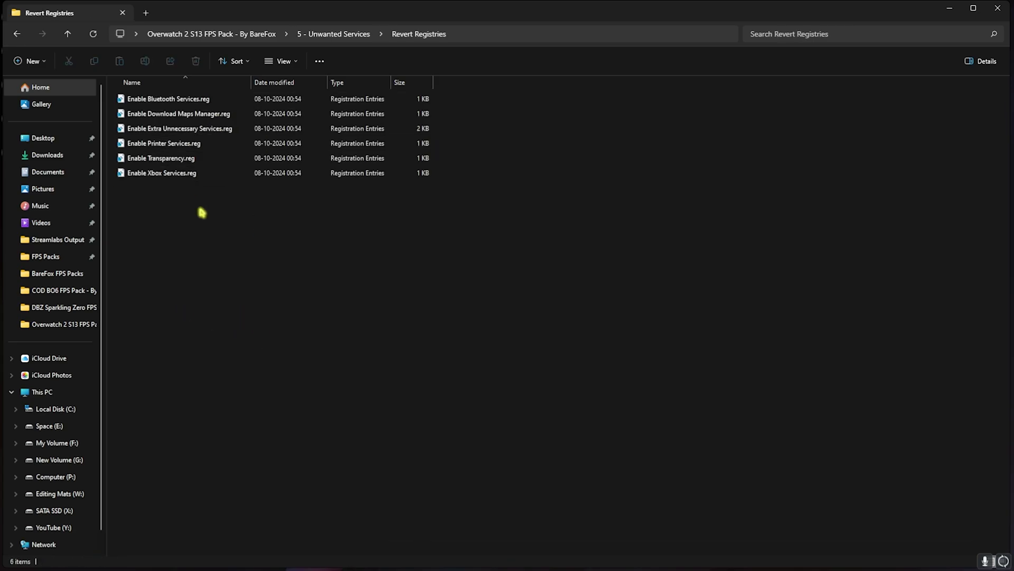
left_click_drag(215, 243, 177, 94)
- Review the keyboard buffer registry files in the Keyboard Latency Fix folder inside 6 - Input Lag Fix
key("alt+Up")
key("alt+Up")
double_click(167, 177)
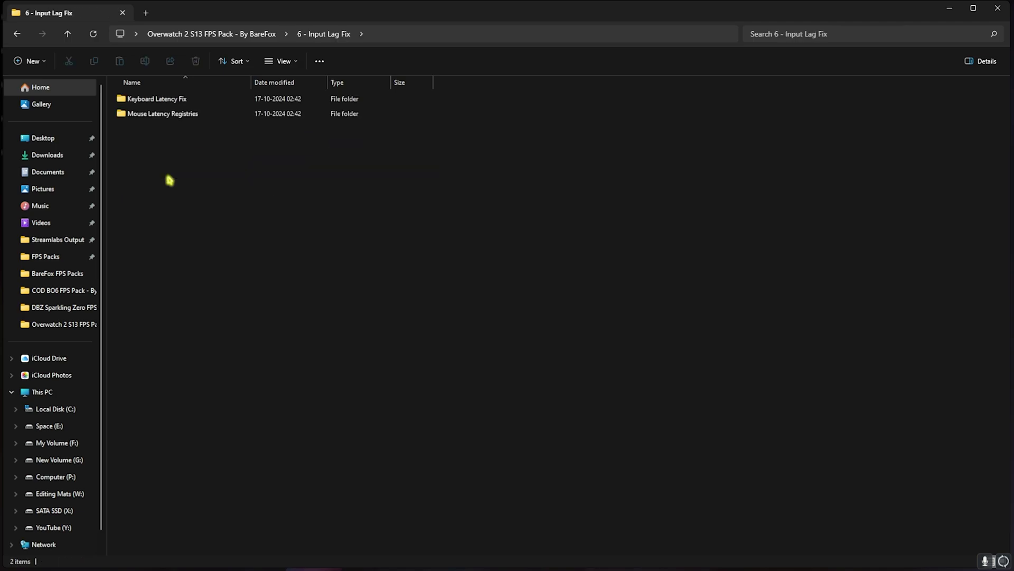
left_click(183, 99)
double_click(191, 103)
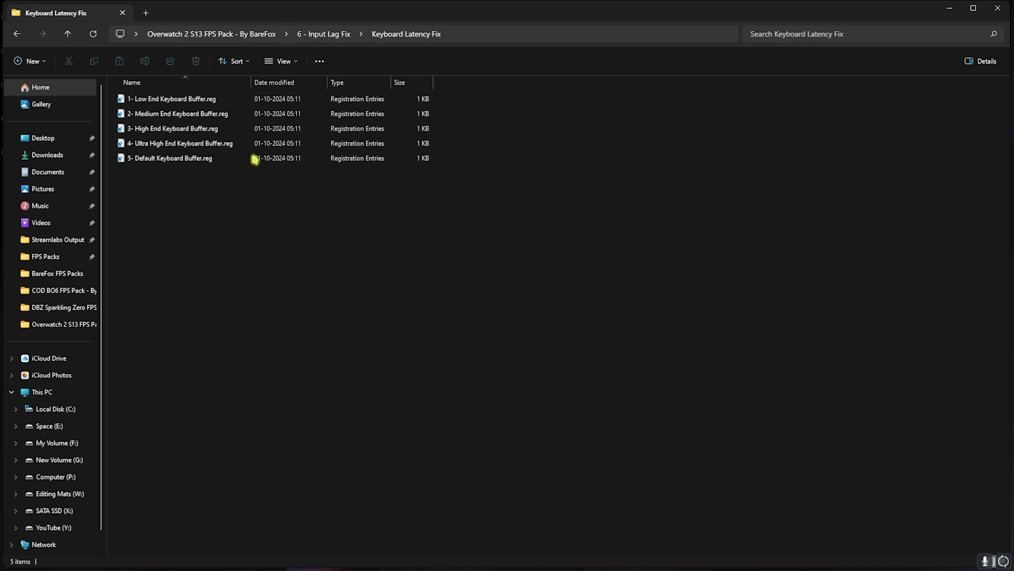
left_click_drag(195, 188, 185, 90)
left_click(202, 222)
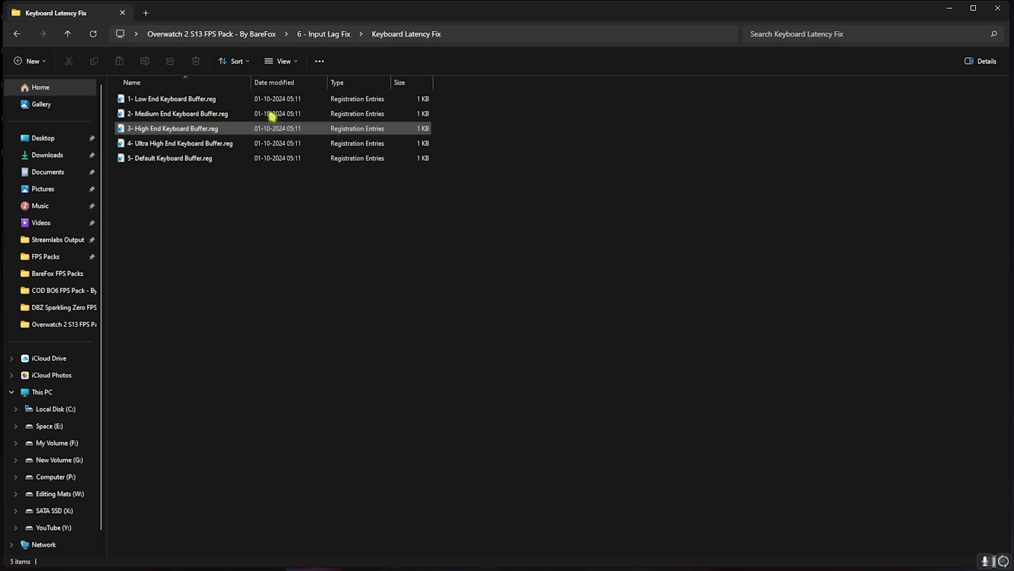
- Review the mouse registry files in the Mouse Latency Registries folder inside 6 - Input Lag Fix
left_click(326, 34)
left_click(176, 115)
double_click(176, 115)
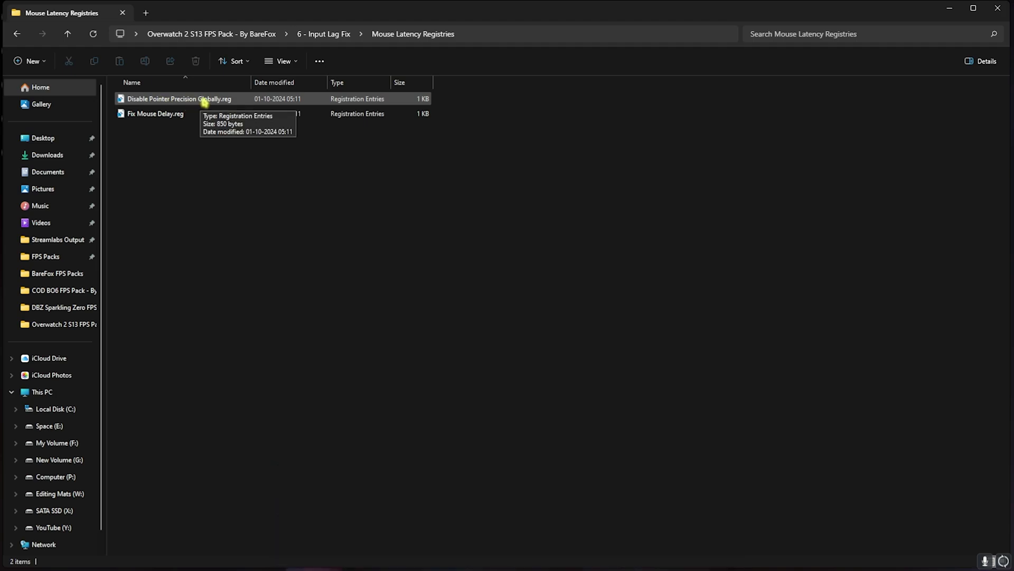
left_click(194, 102)
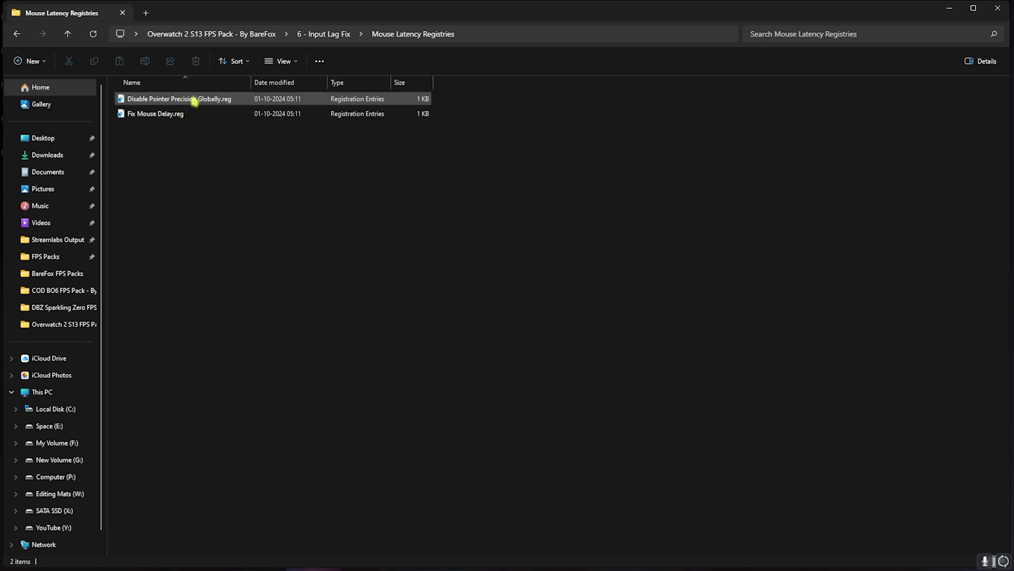
- Run Clean Temporary Files.bat from the 7 - Programs folder and confirm deleting all temporary files
left_click(237, 34)
double_click(170, 194)
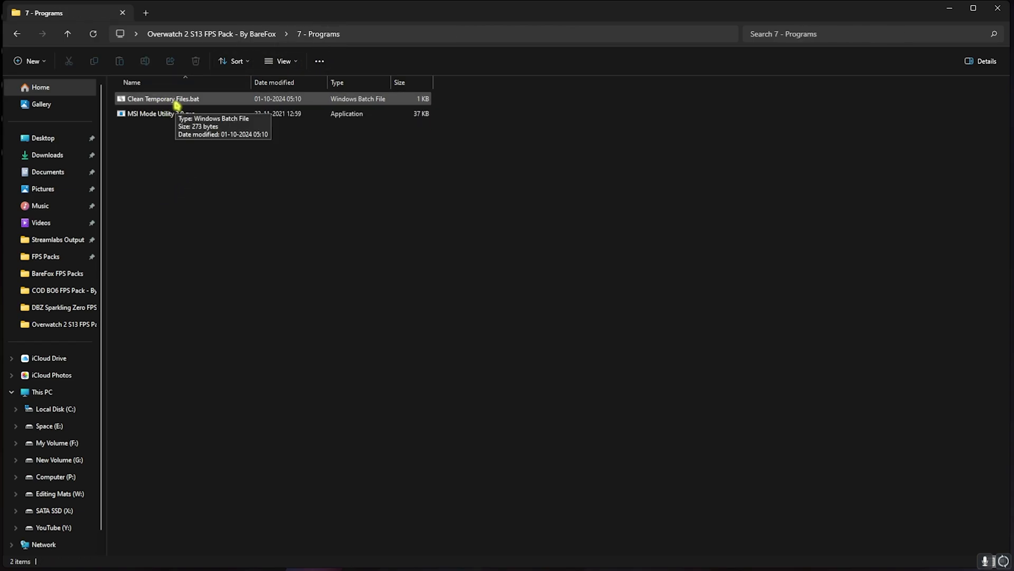
right_click(176, 104)
right_click(174, 104)
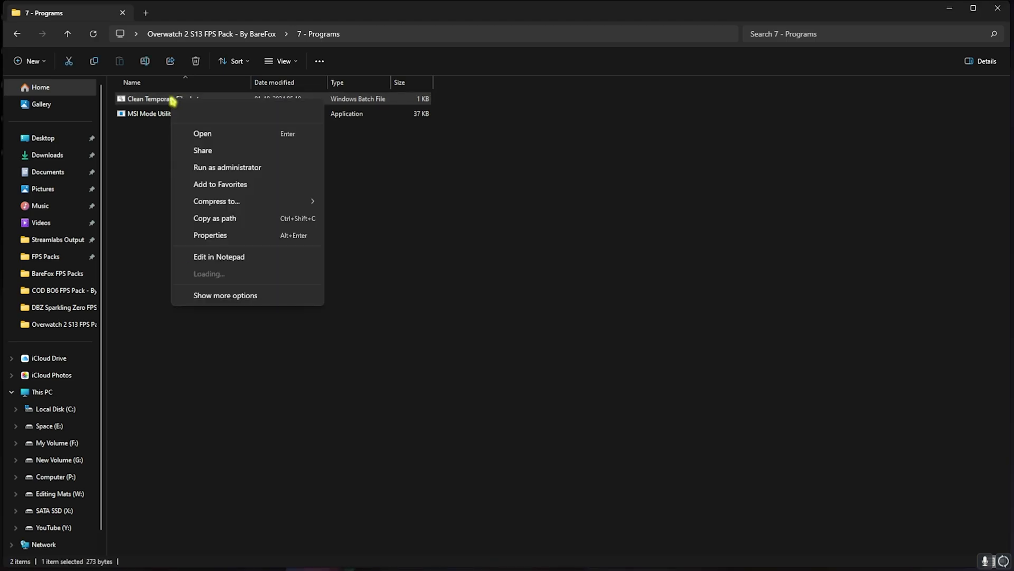
left_click(176, 132)
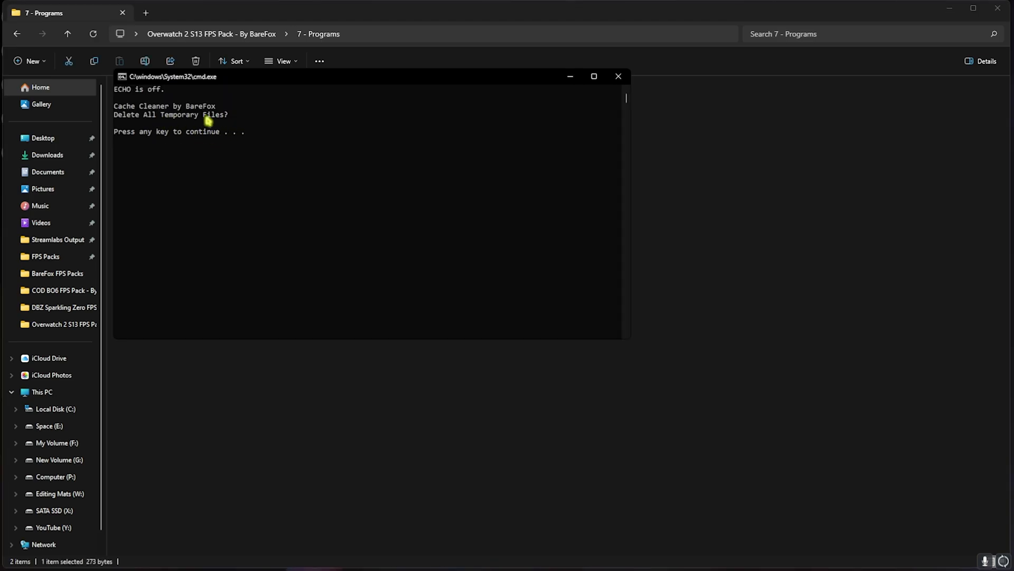
key("Return")
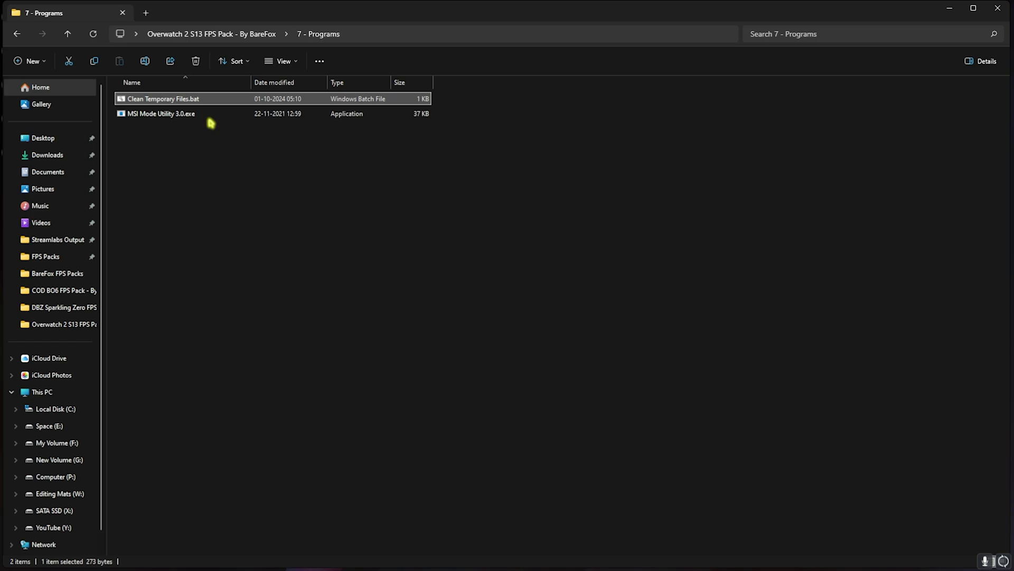
- Run MSI Mode Utility 3.0.exe as administrator to check the NVIDIA GeForce RTX 2070 SUPER entry, and close the utility and the folder
left_click(178, 115)
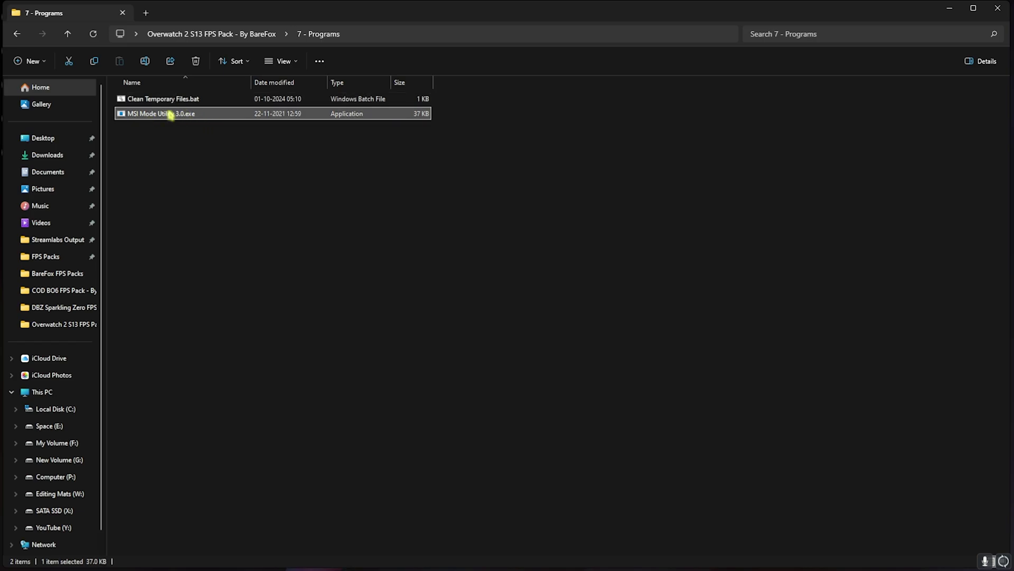
right_click(180, 116)
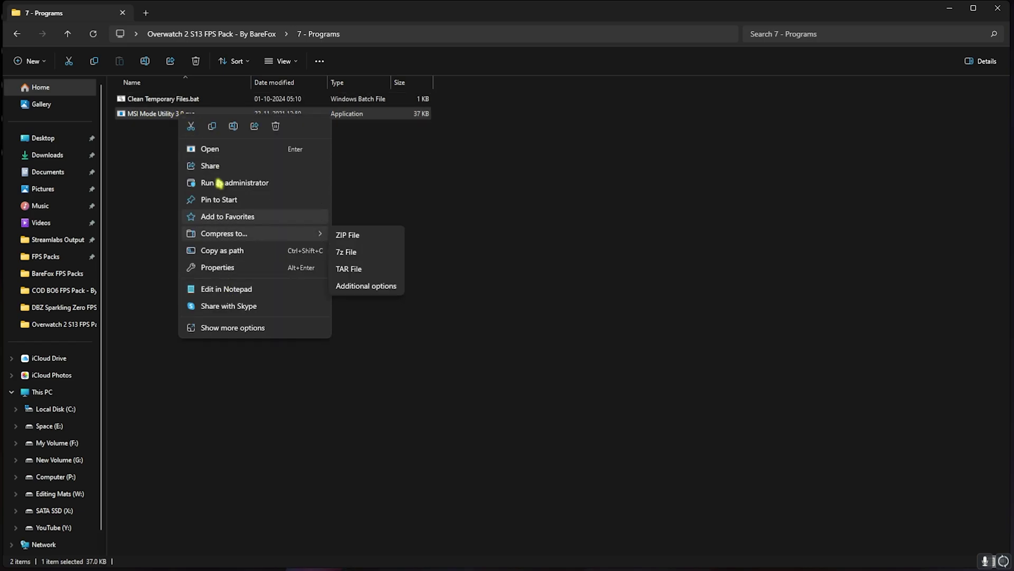
left_click(219, 182)
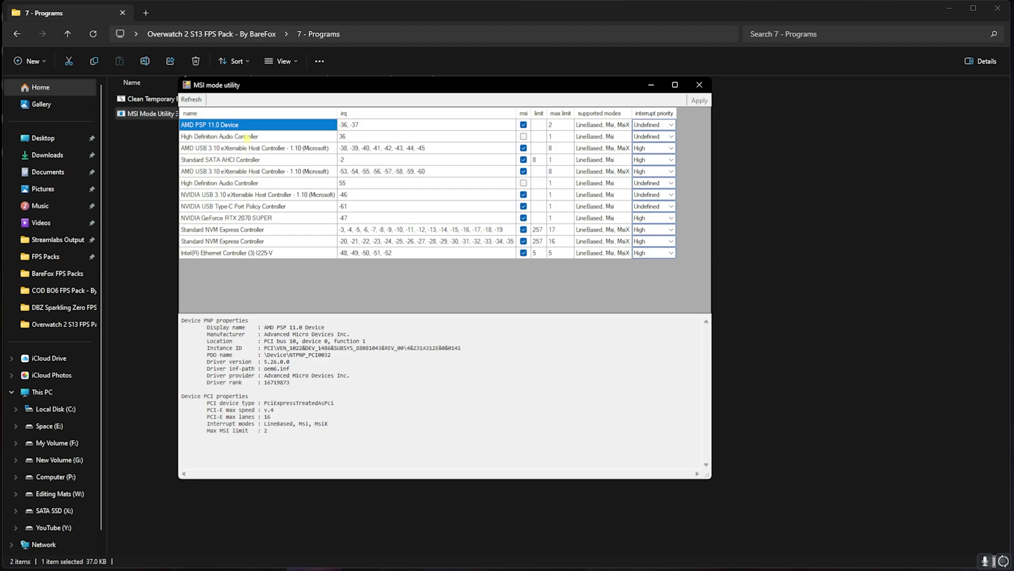
left_click(285, 219)
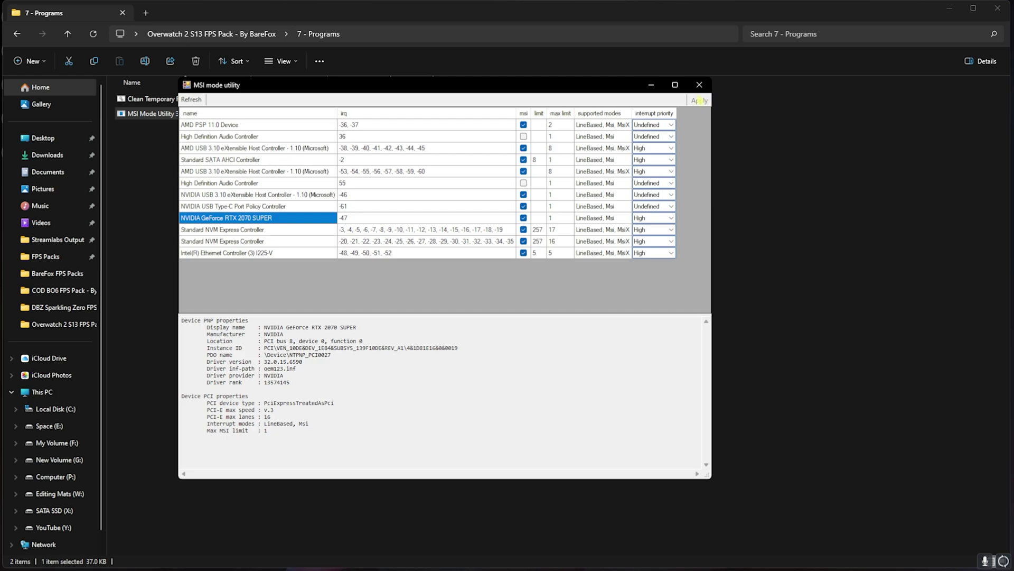
left_click(699, 86)
left_click(1000, 9)
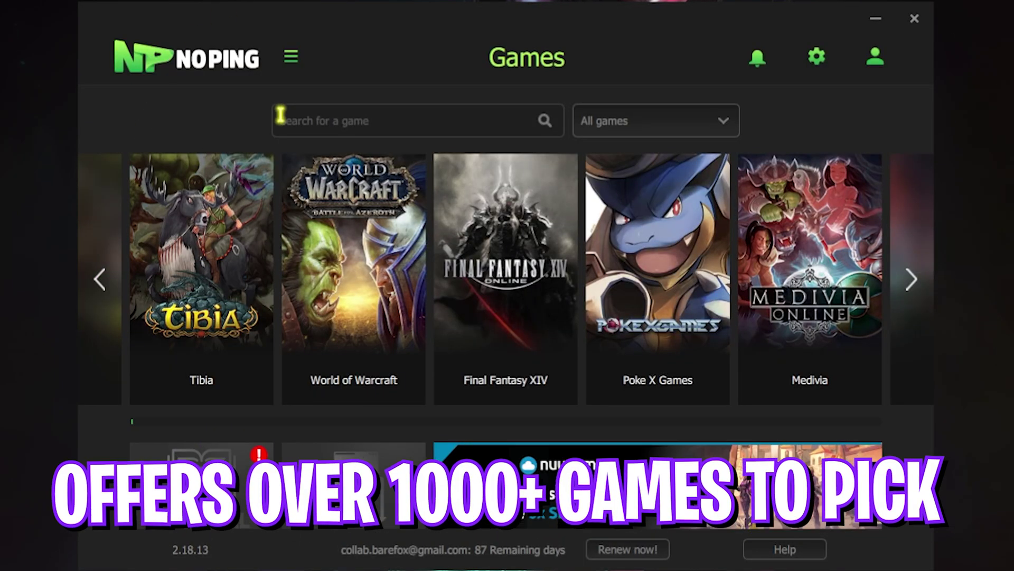
- In NoPing, search the games for "Overwa" and open the server selection for Overwatch 2
left_click(315, 117)
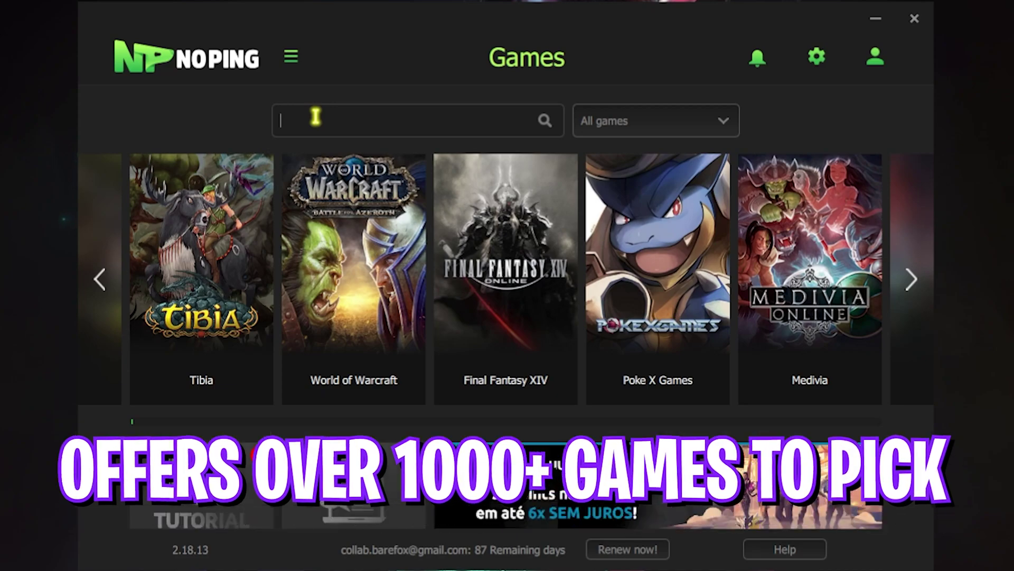
type("Overwa")
mouse_move(403, 276)
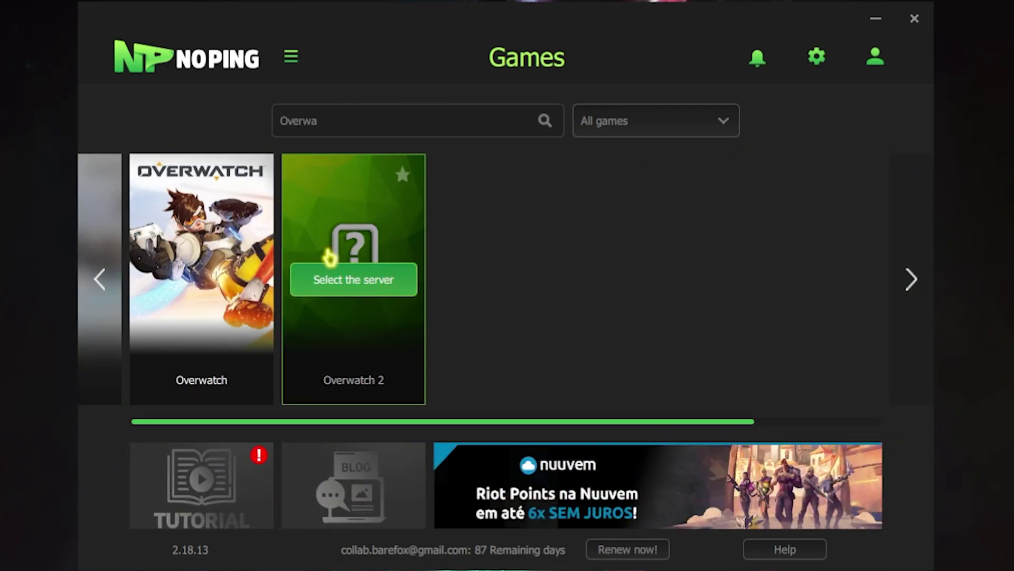
left_click(362, 256)
- Choose the Mumbai 03 server under Middle East and optimize Overwatch 2 with it
scroll(443, 407, "down", 5)
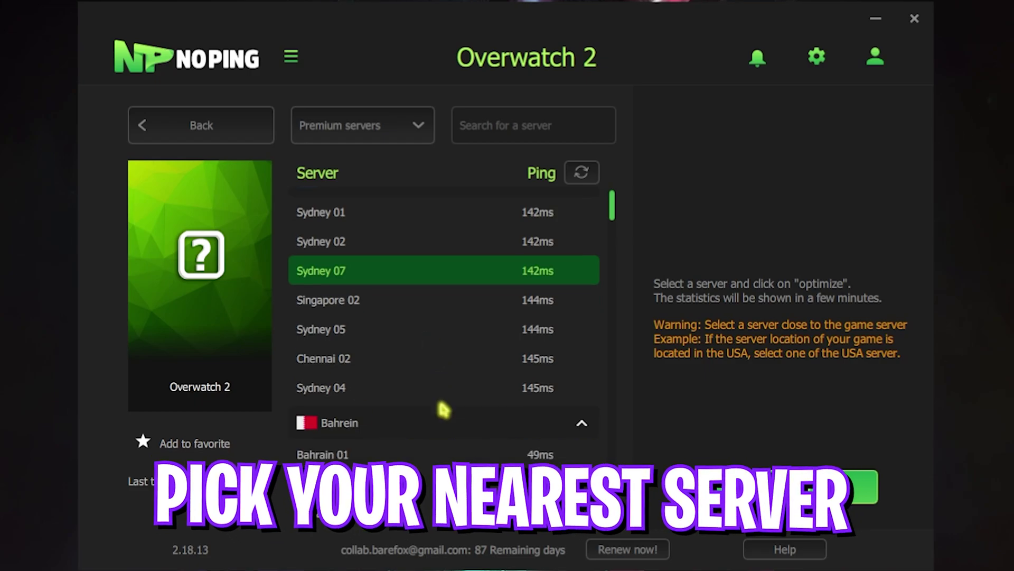
scroll(443, 407, "down", 3)
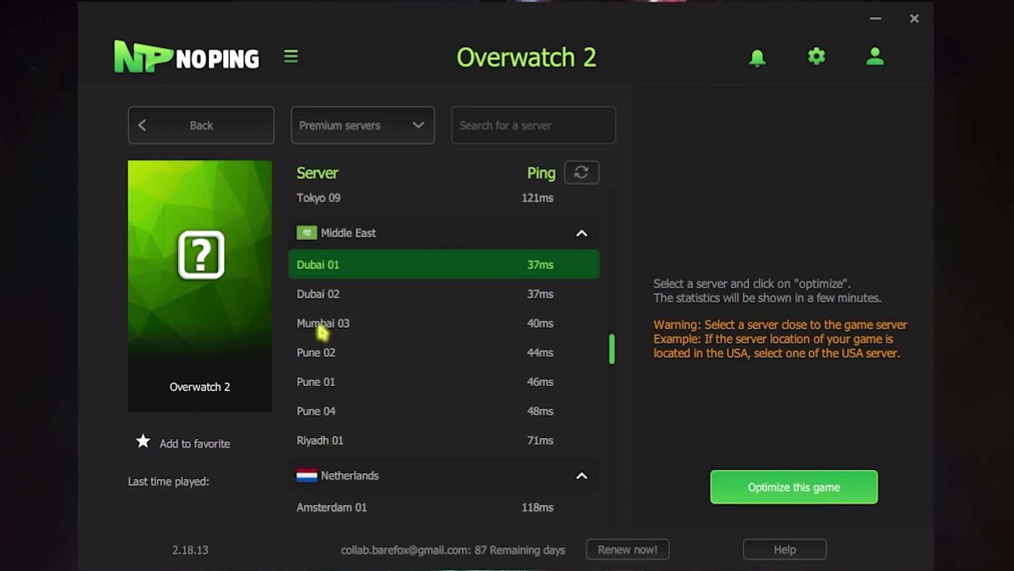
left_click(336, 326)
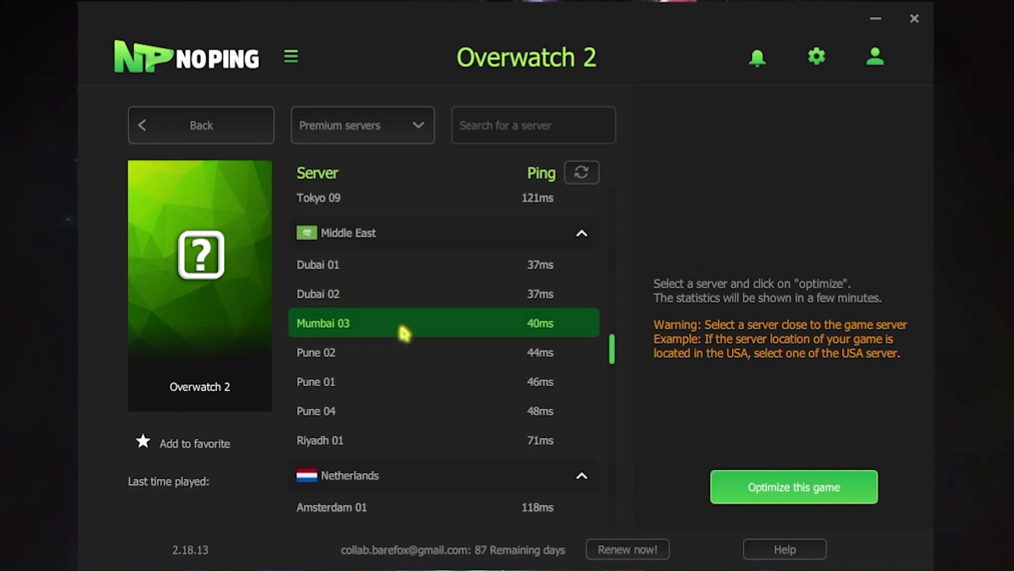
left_click(812, 502)
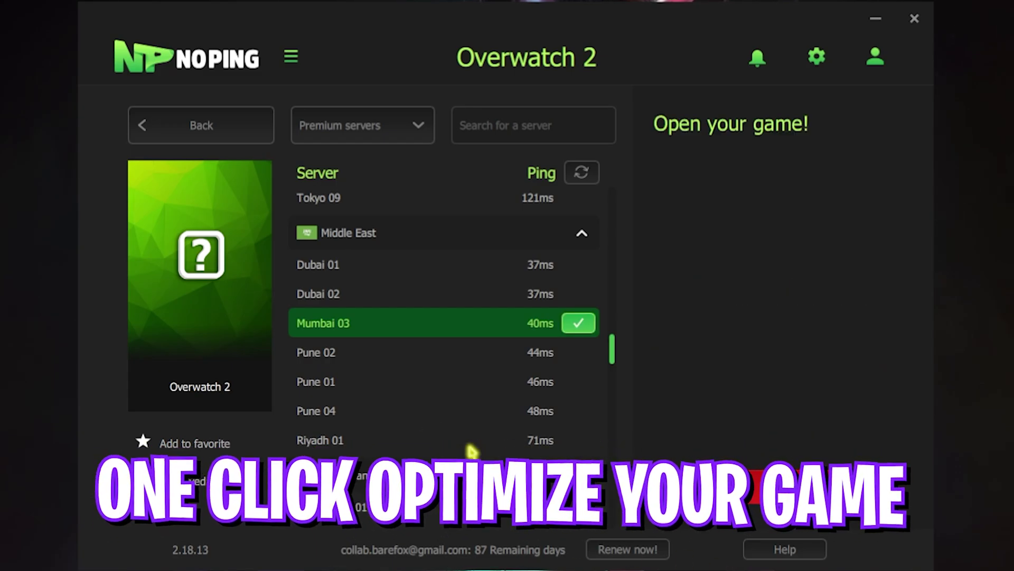
- Return to the NoPing games list and enable Turbo Games in the NoPing settings
left_click(221, 135)
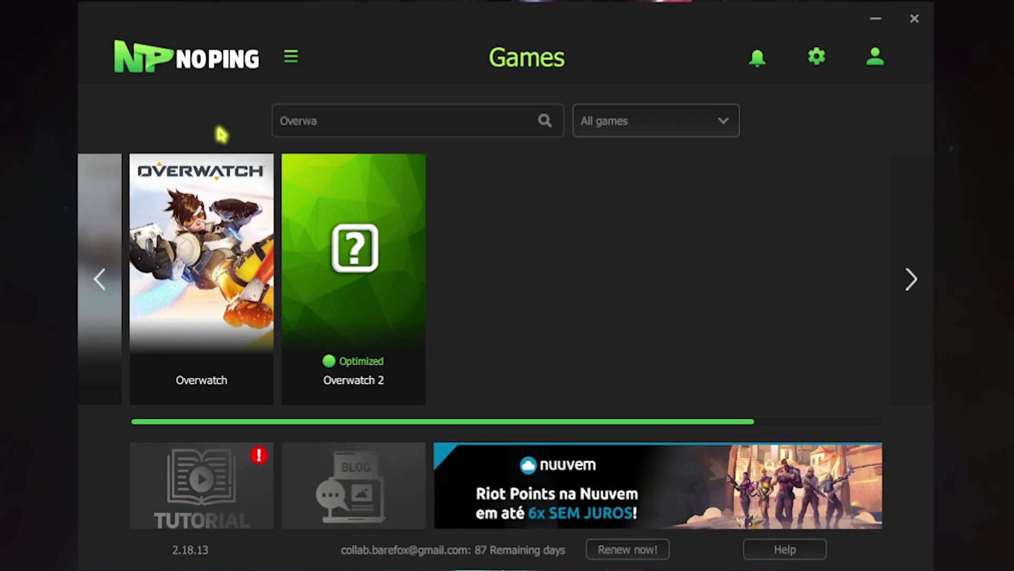
left_click(817, 58)
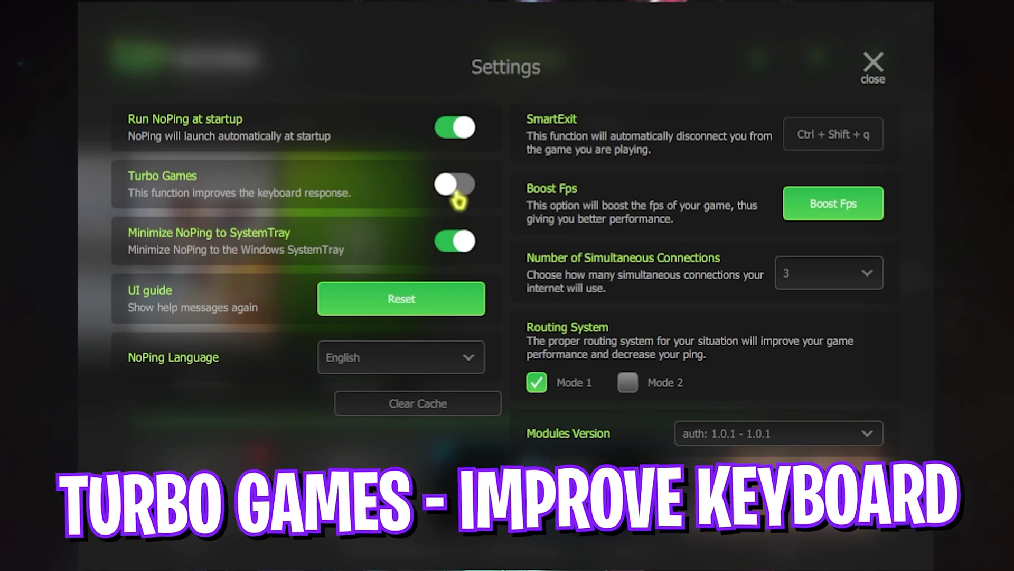
left_click(456, 196)
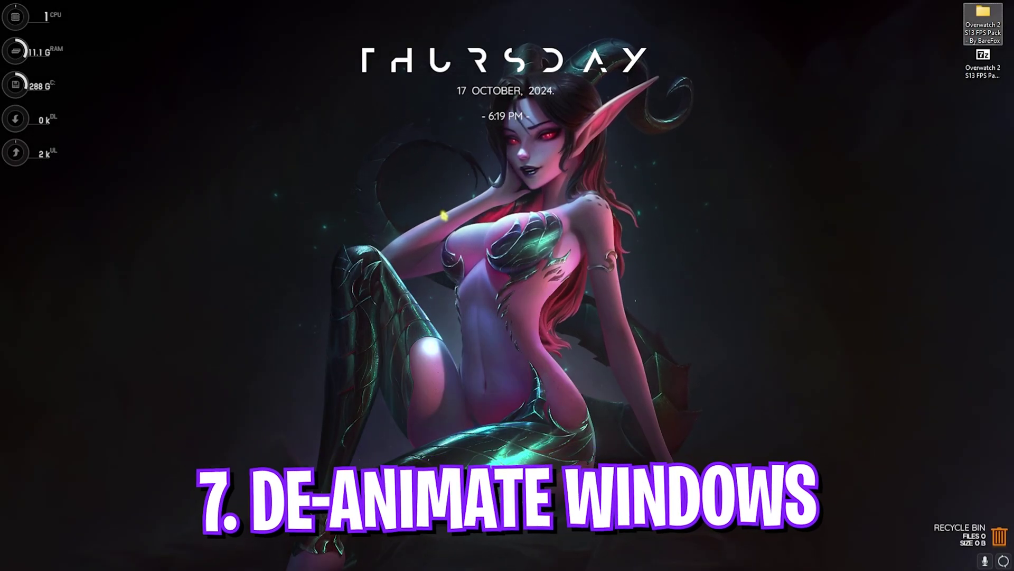
- Set Windows visual effects to Custom with only taskbar previews, thumbnails, window contents while dragging and smooth font edges enabled
key("super")
type("adj")
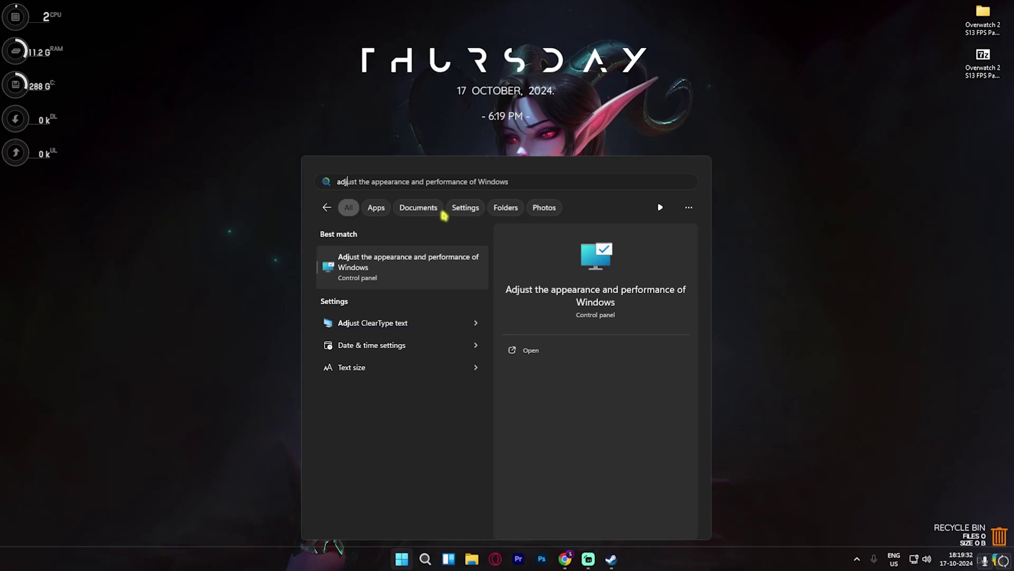
key("Return")
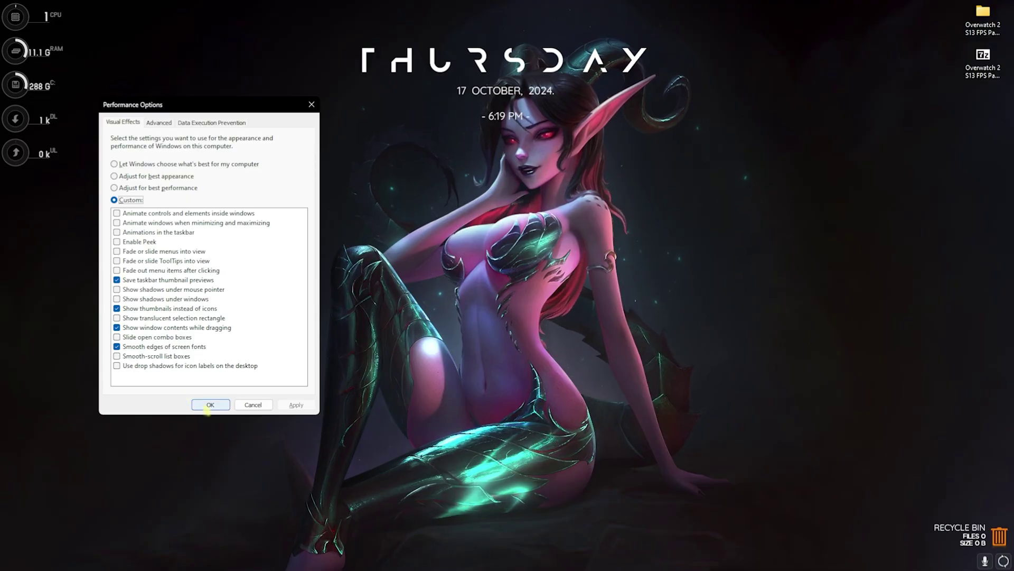
left_click(365, 541)
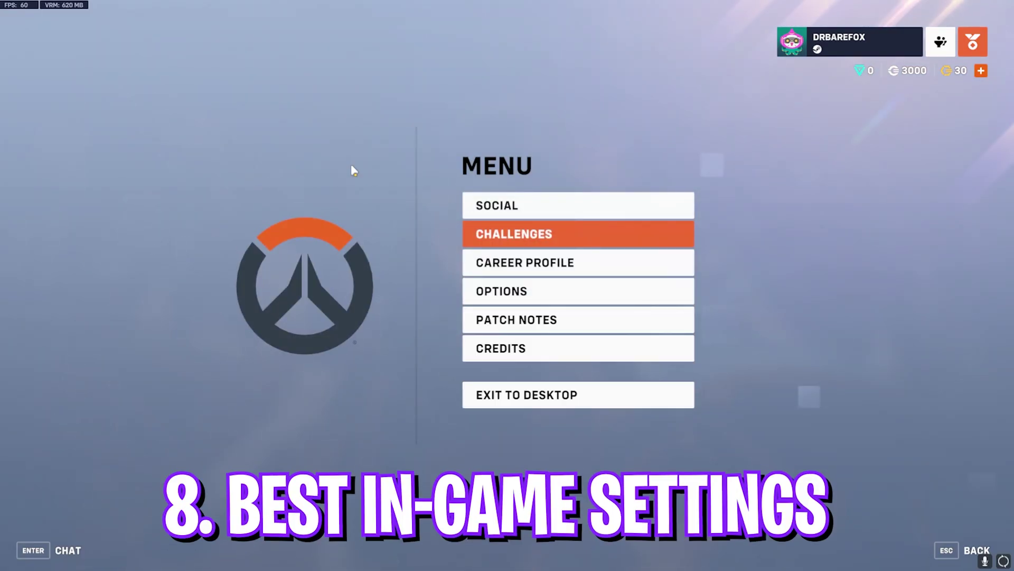
- Open the Overwatch 2 video options and choose the 1920 x 1080 (240Hz) resolution
left_click(539, 293)
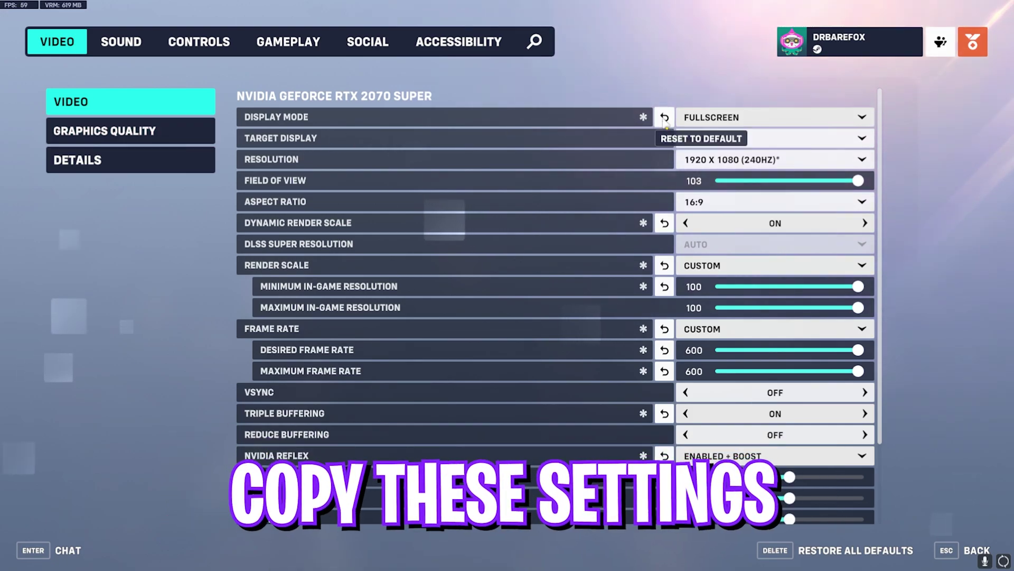
left_click(716, 158)
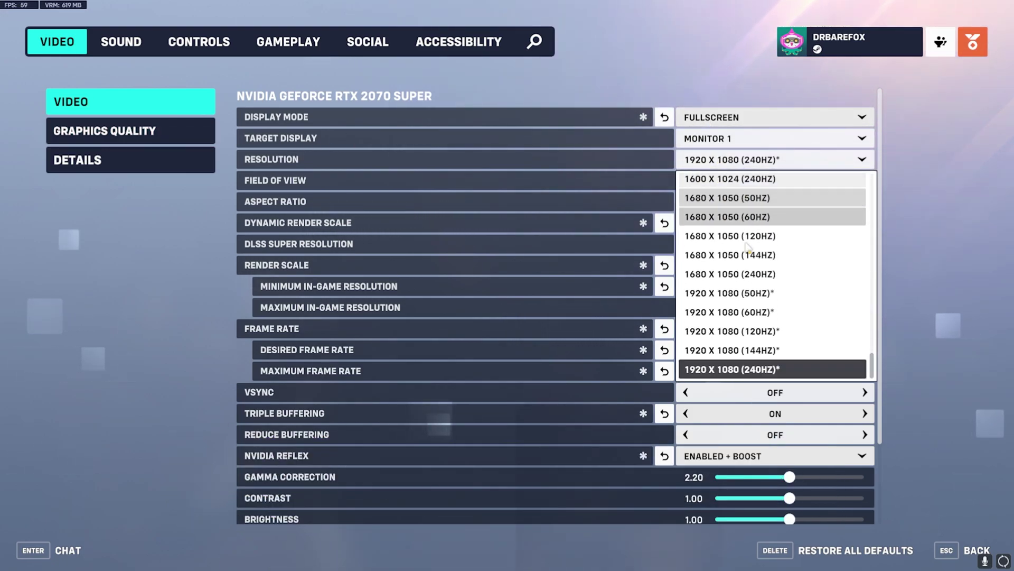
left_click(753, 370)
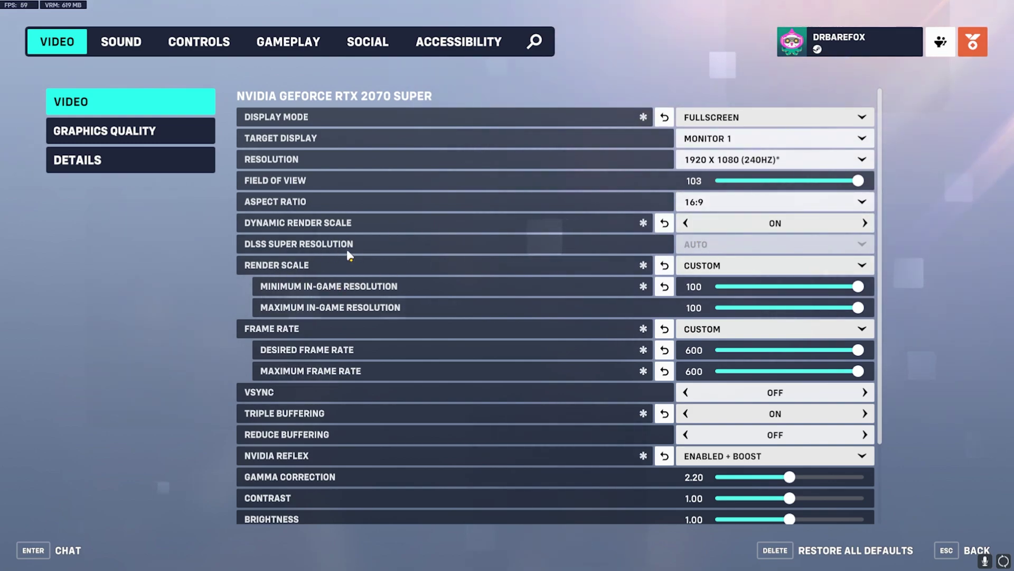
- Set the render scale to Custom with a minimum in-game resolution of 80 and a maximum of 90
left_click(734, 265)
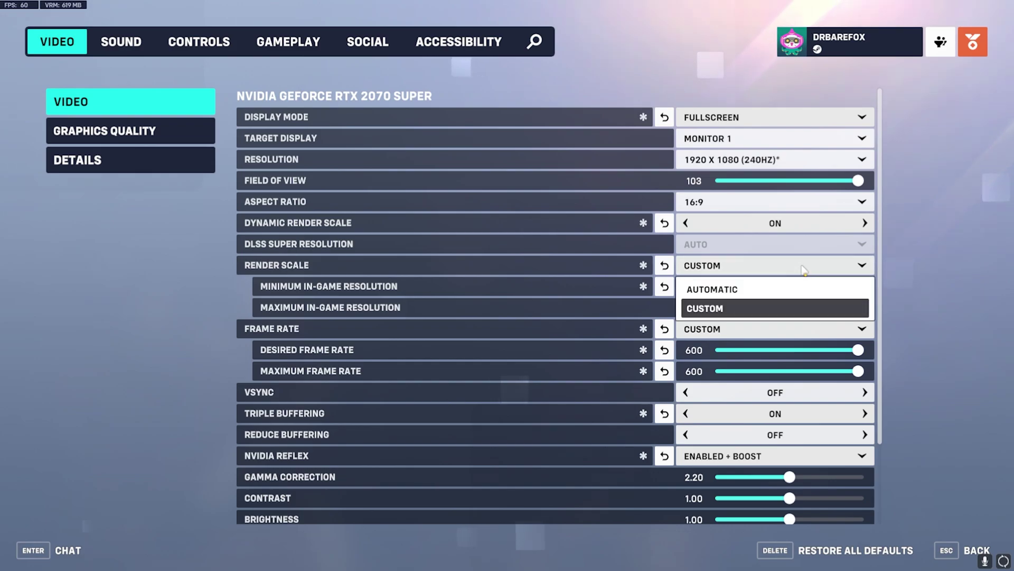
left_click(724, 289)
left_click(728, 308)
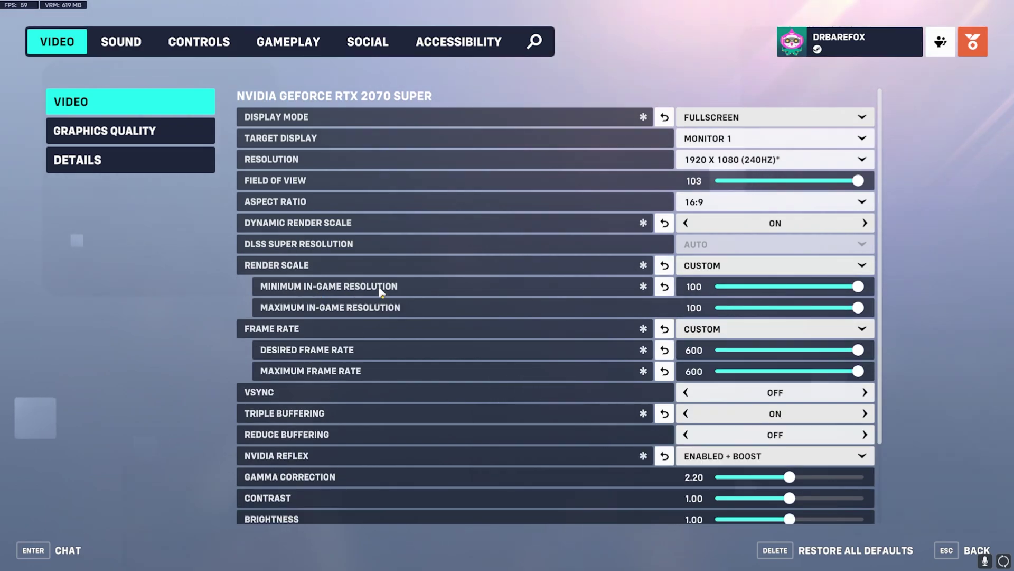
left_click_drag(859, 286, 830, 309)
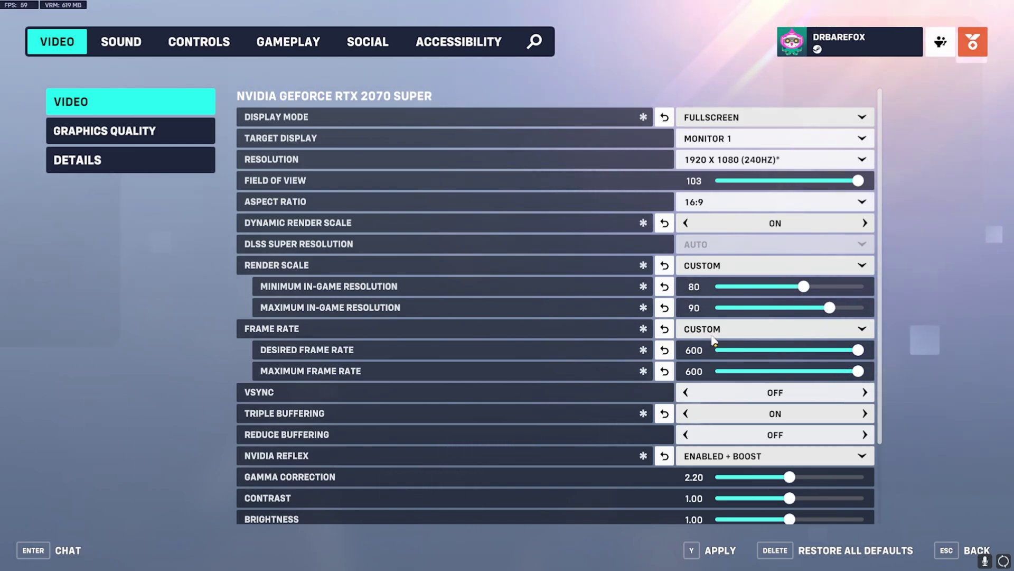
- Keep the frame rate on Custom, turn triple buffering off and turn reduce buffering on
left_click(771, 328)
left_click(703, 370)
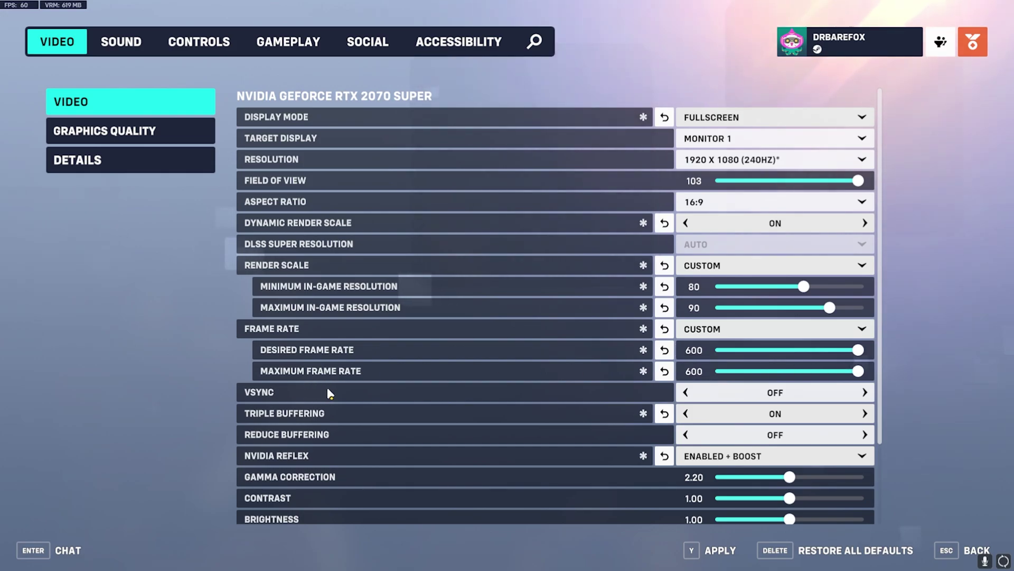
scroll(327, 388, "down", 1)
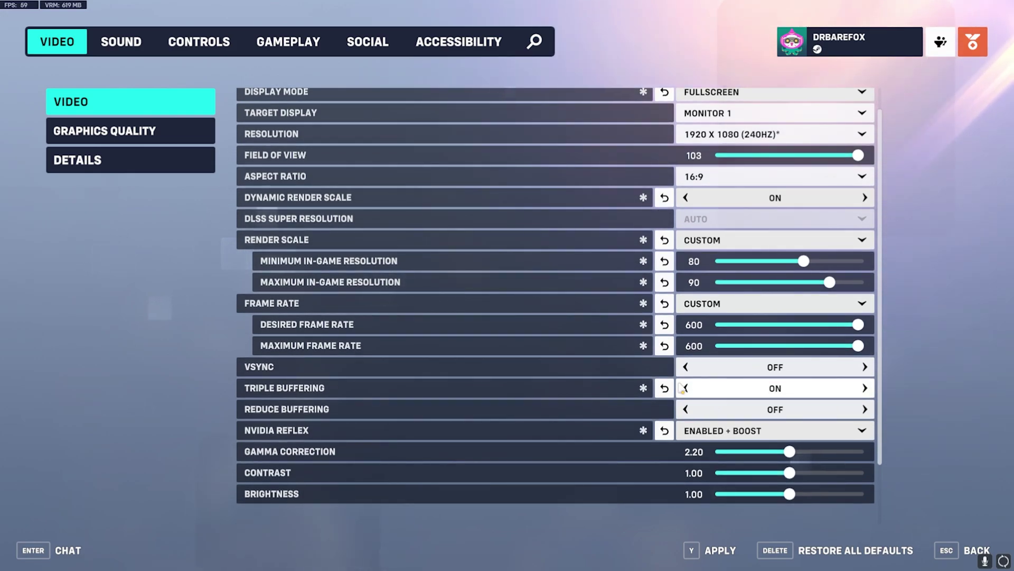
left_click(751, 388)
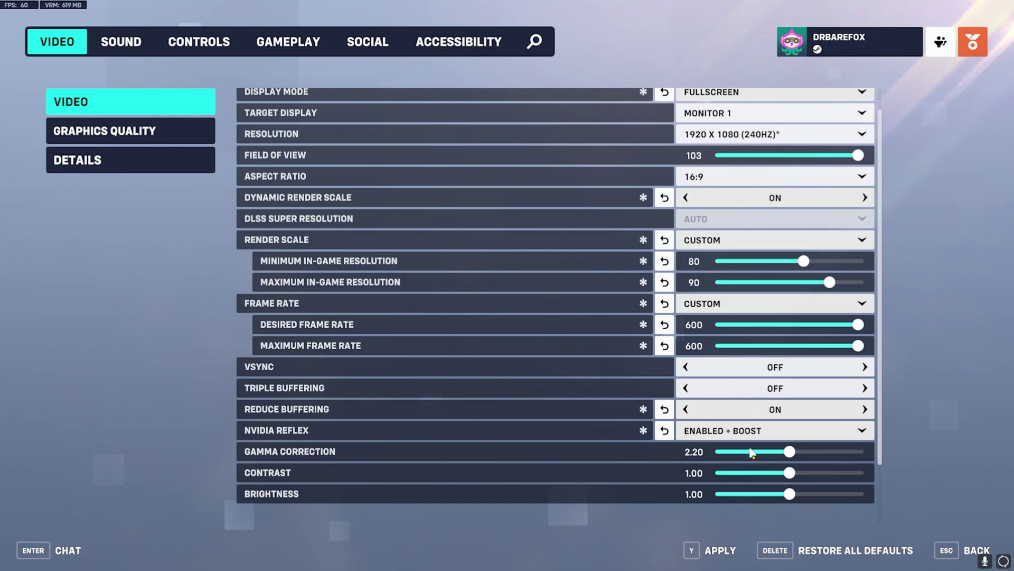
scroll(753, 470, "down", 2)
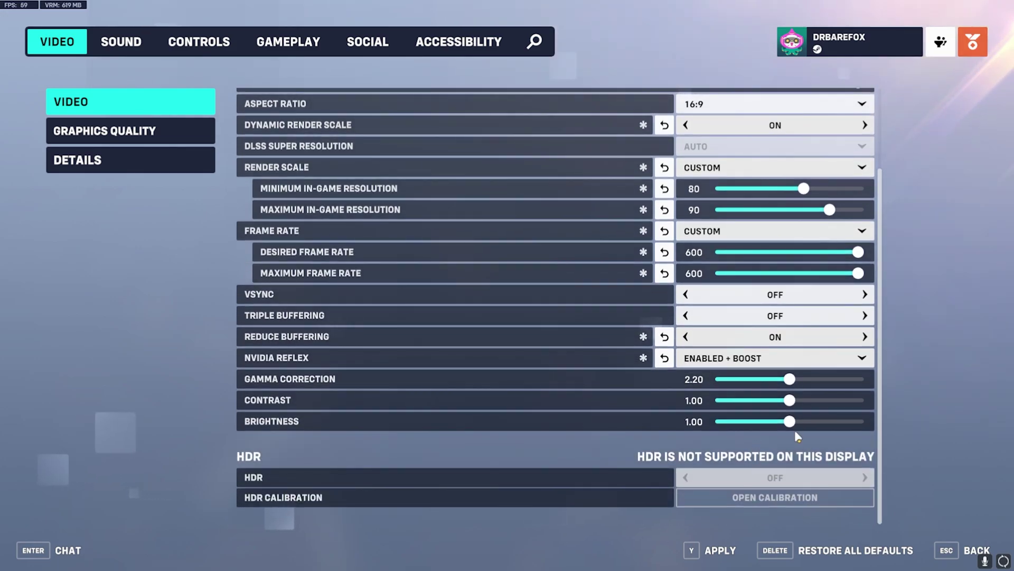
- In the graphics quality options, set image sharpening to 0.45 under AMD FSR 2.2, with NVIDIA DLSS Super Resolution as the final upsampling
left_click(118, 139)
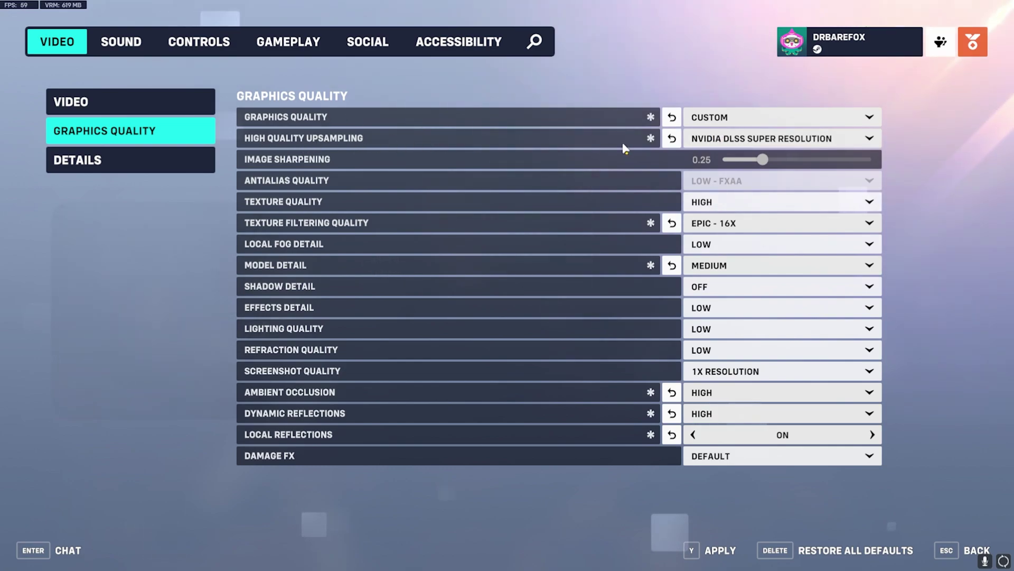
left_click(740, 138)
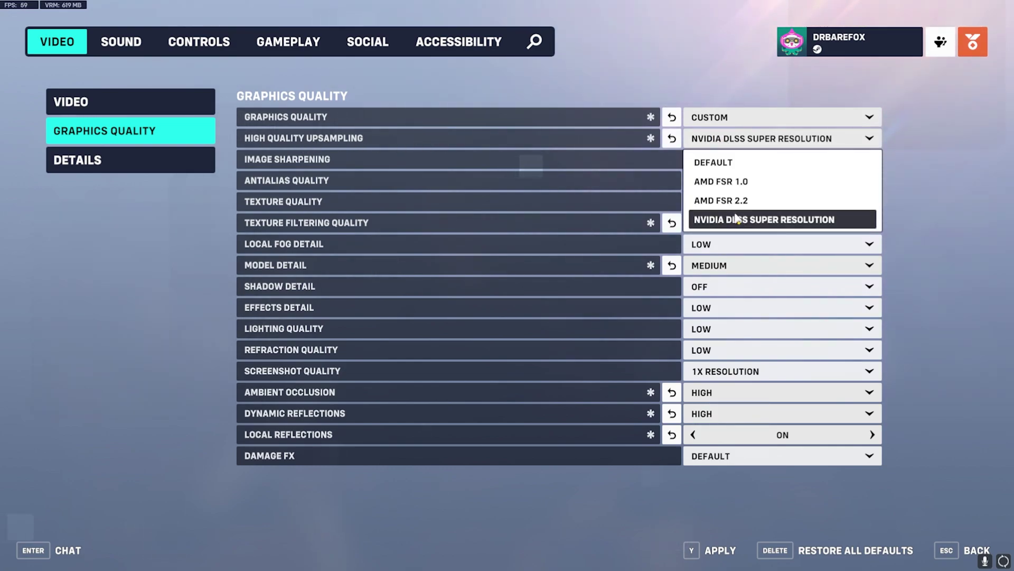
left_click(724, 220)
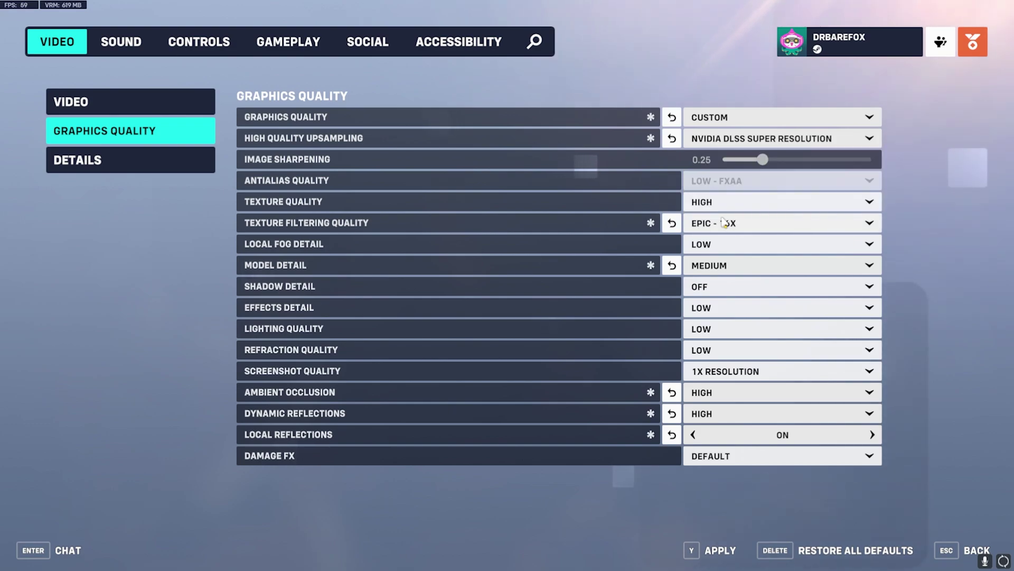
left_click(743, 140)
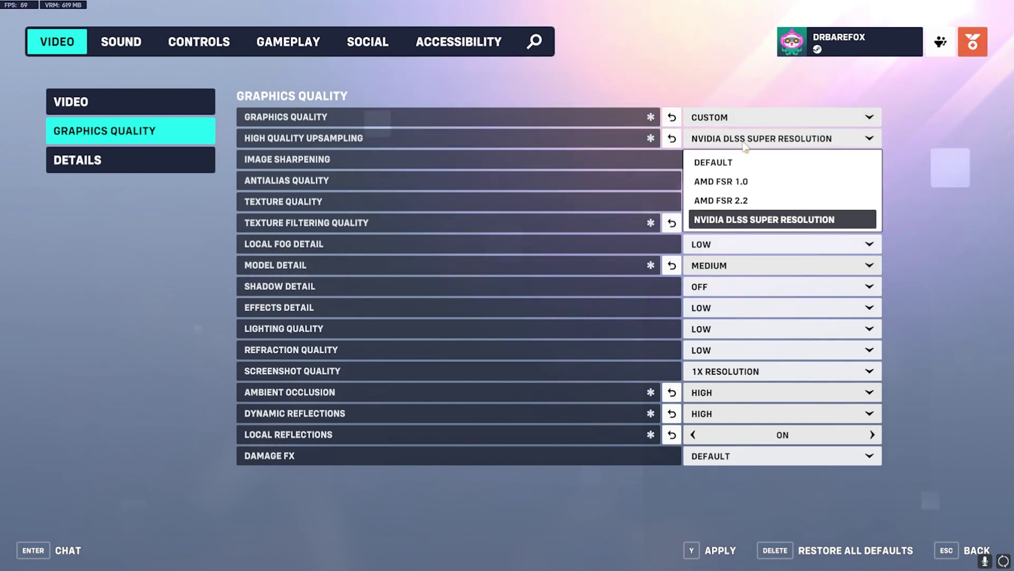
left_click(737, 199)
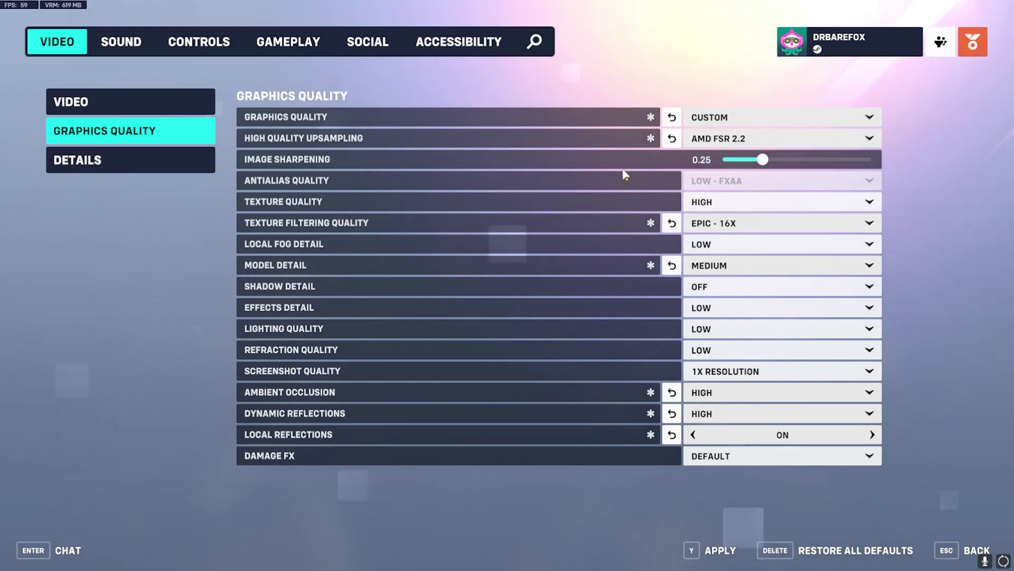
left_click_drag(763, 164, 787, 165)
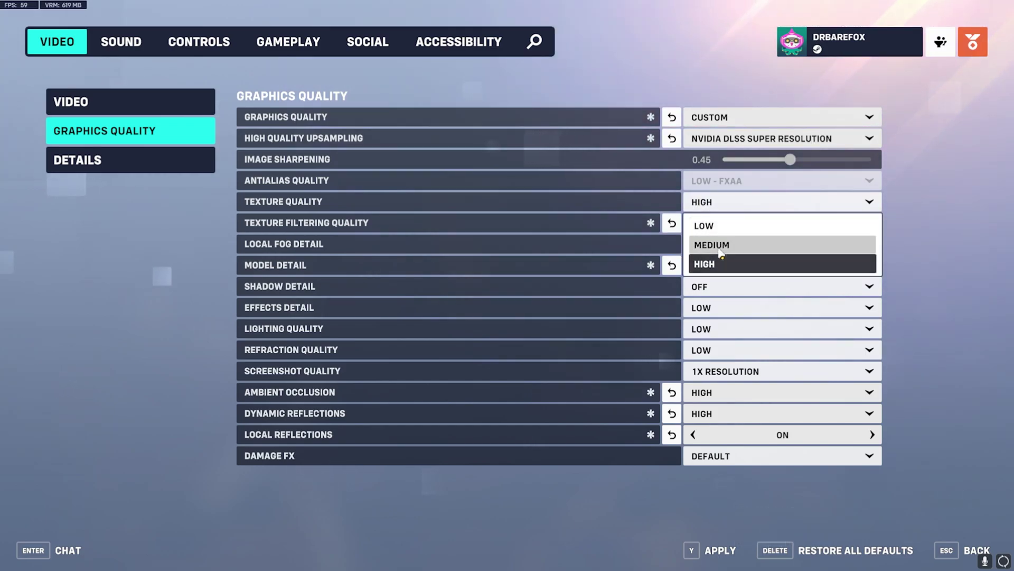
- Set texture quality to Medium, texture filtering to Medium - 2x, local fog detail to Low and model detail to Medium
left_click(708, 244)
left_click(727, 223)
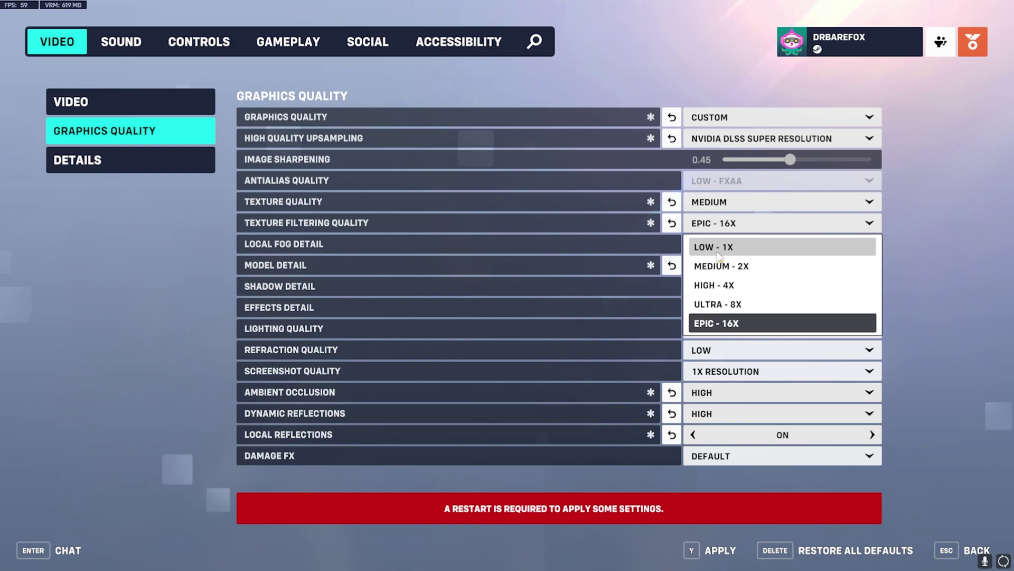
left_click(718, 265)
left_click(679, 245)
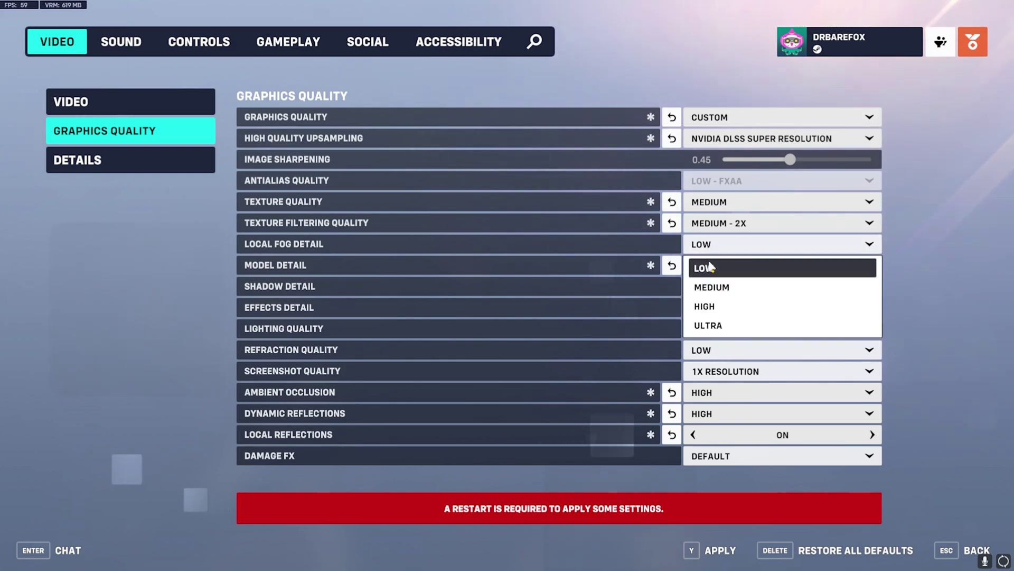
left_click(705, 267)
left_click(745, 265)
left_click(731, 309)
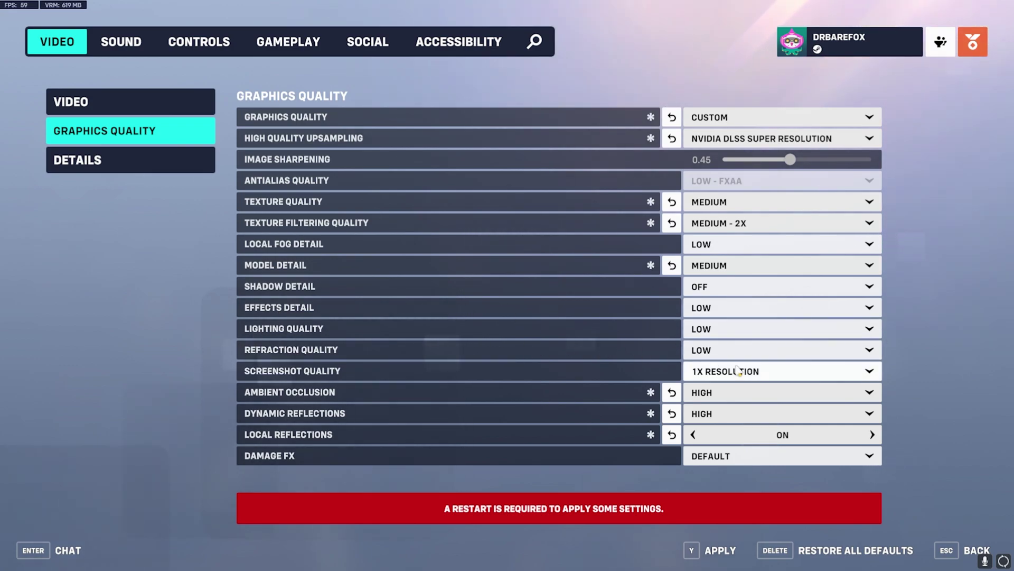
- Turn off ambient occlusion, dynamic reflections and local reflections, keep Damage FX on Default, apply the changes and leave the options
left_click(276, 393)
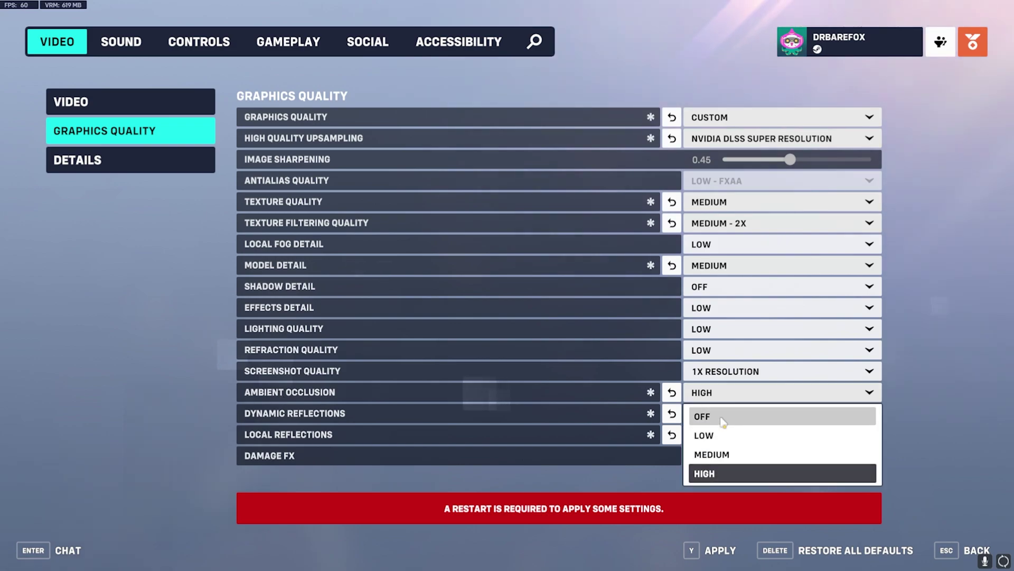
left_click(729, 417)
left_click(740, 413)
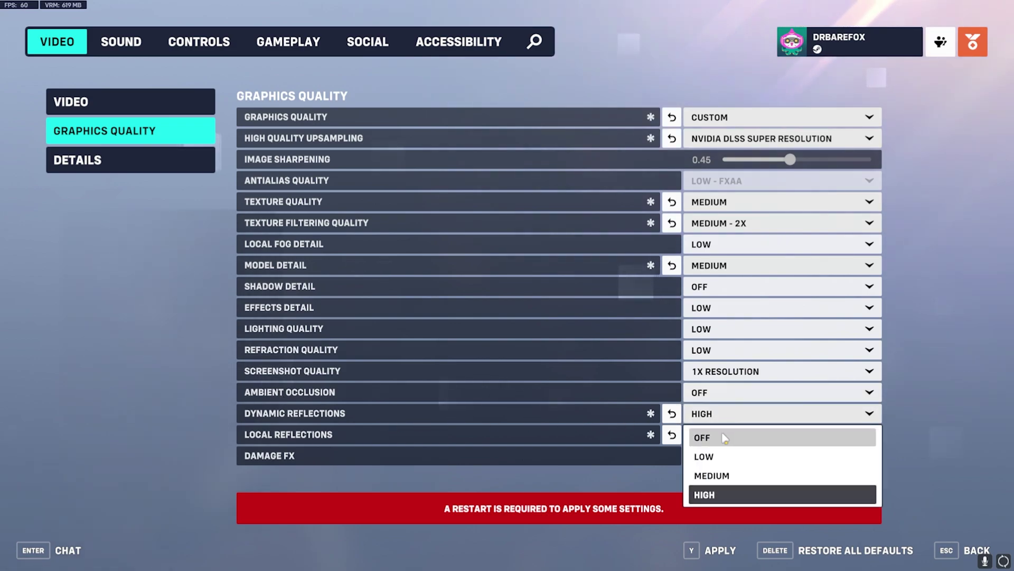
left_click(726, 435)
left_click(693, 434)
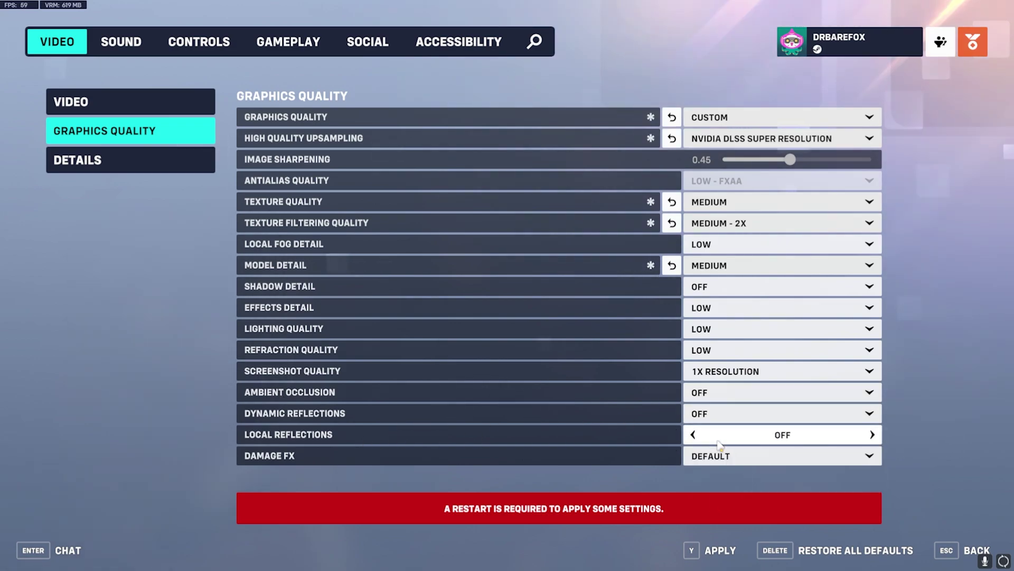
left_click(720, 462)
left_click(721, 479)
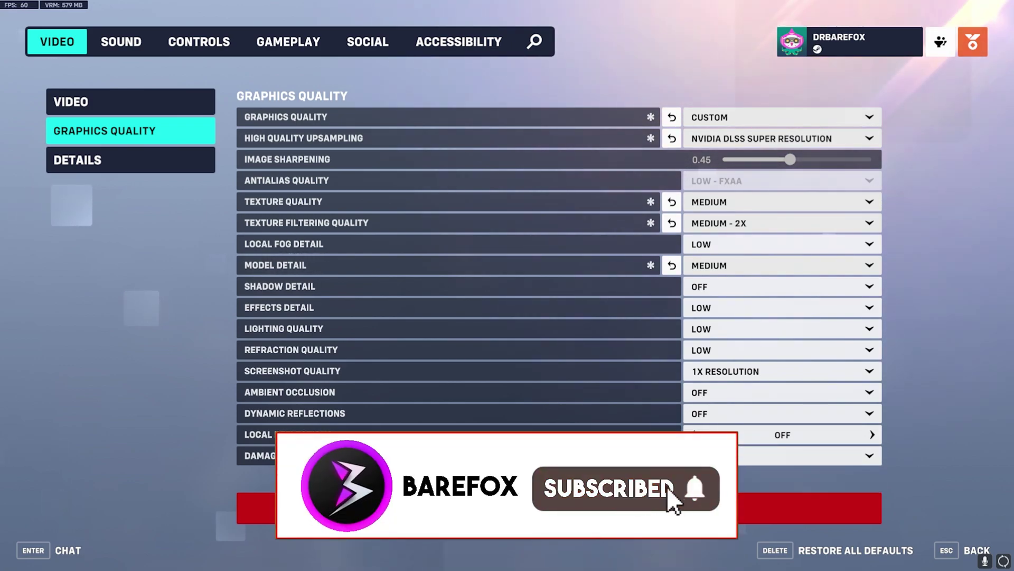
key("Escape")
key("Escape")
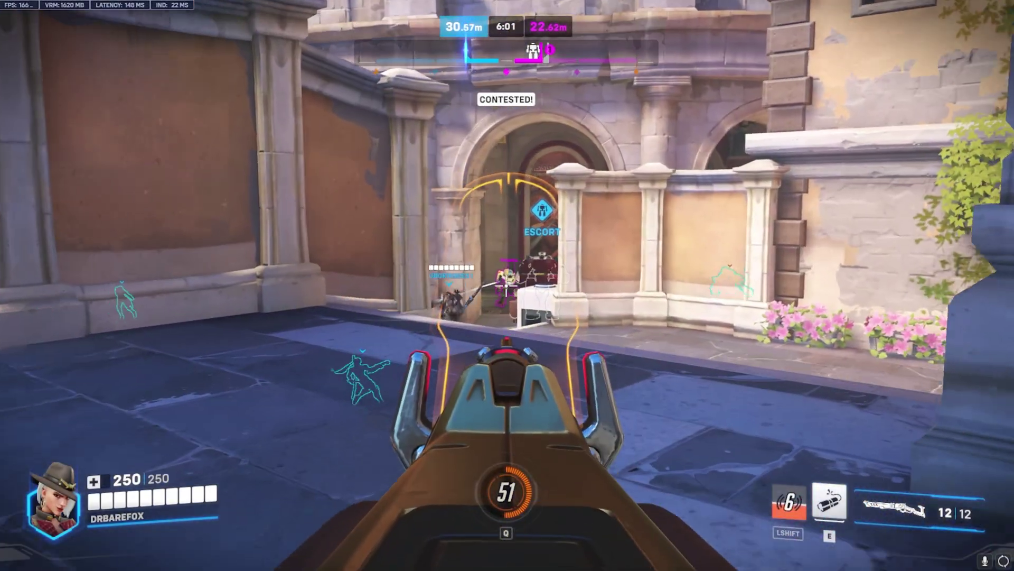
left_click(507, 285)
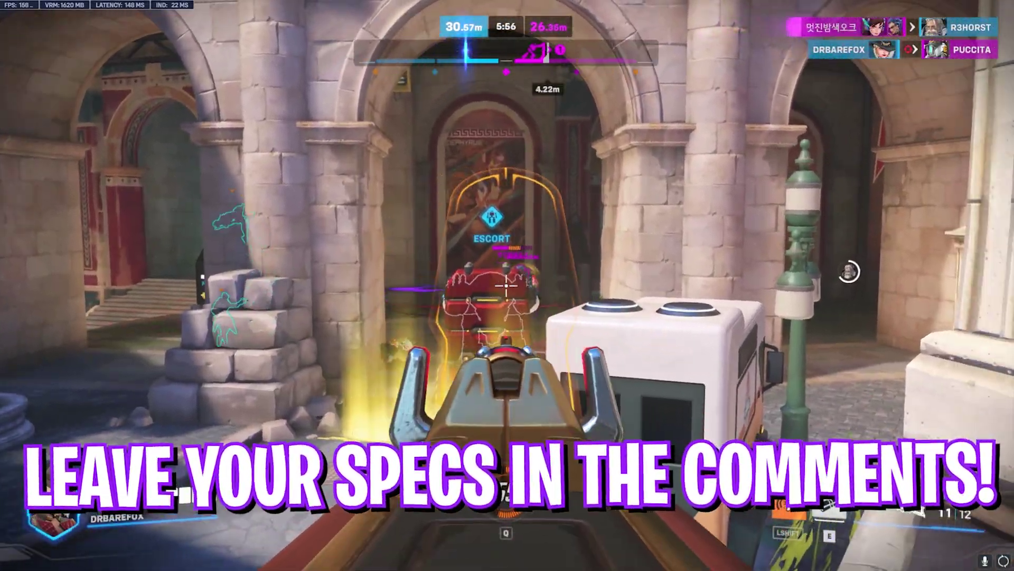
left_click(507, 285)
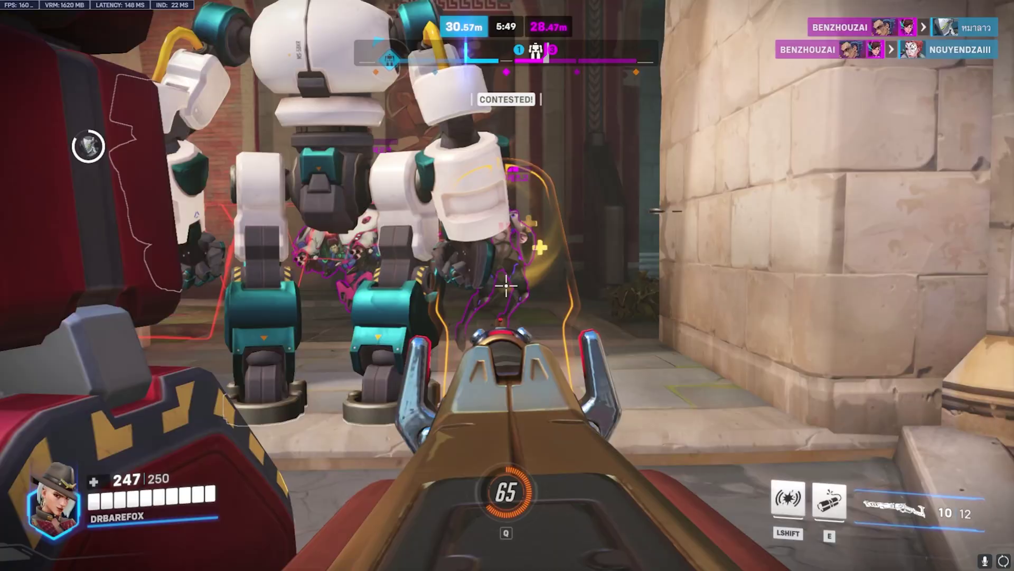
left_click(507, 285)
left_click(507, 285)
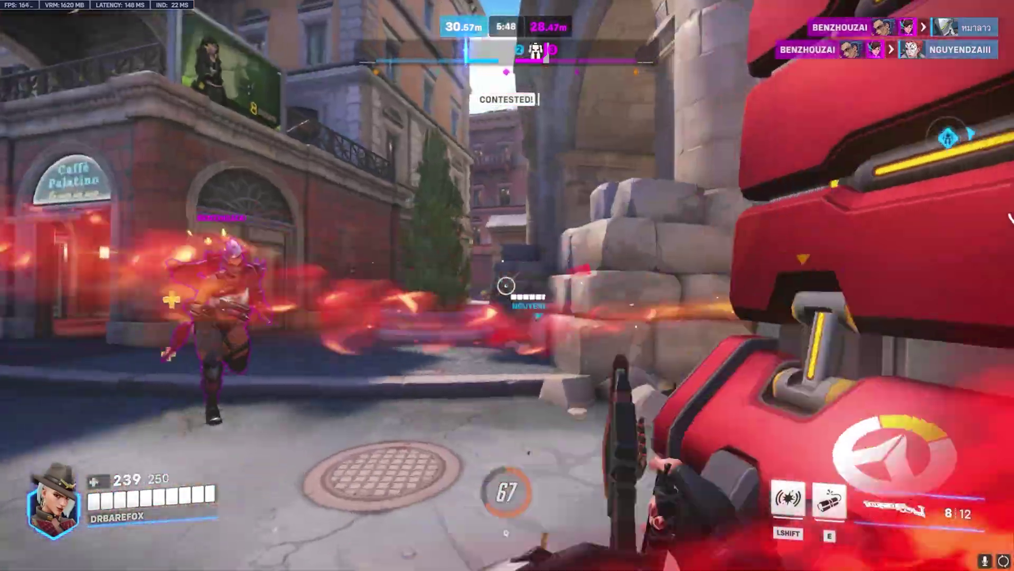